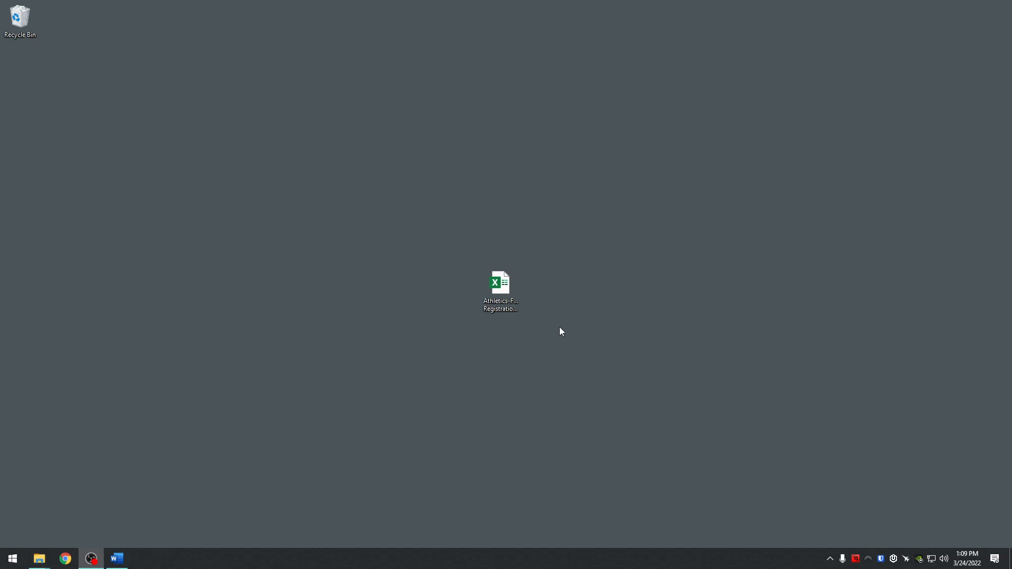
Open the Athletics-Final Registration-Golden Girls-Spring 2022-Community workbook and highlight the Sport entry in the program information.
{"action": "double_click", "coordinate": [504, 289]}
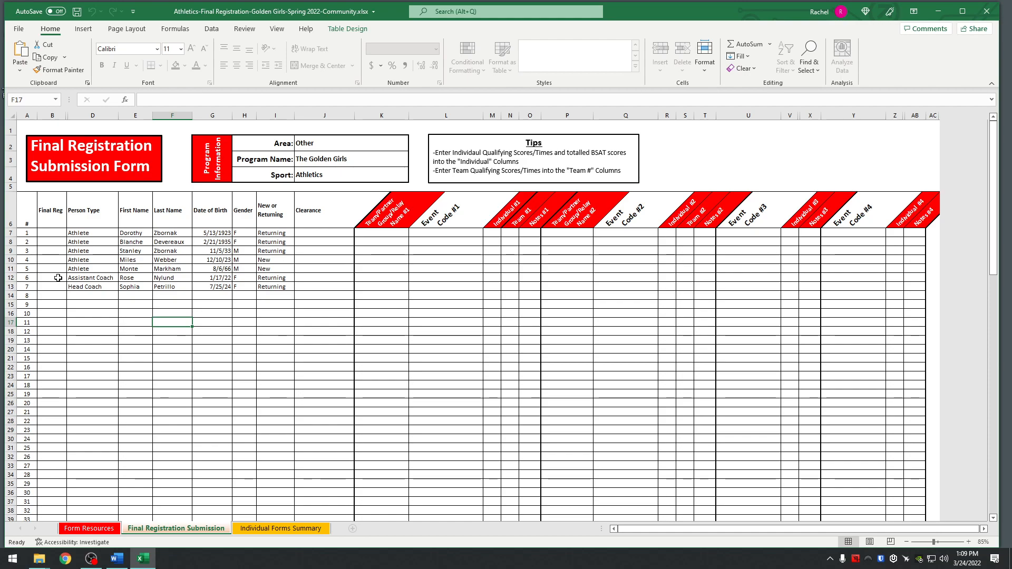
{"action": "left_click_drag", "start_coordinate": [248, 175], "coordinate": [381, 168]}
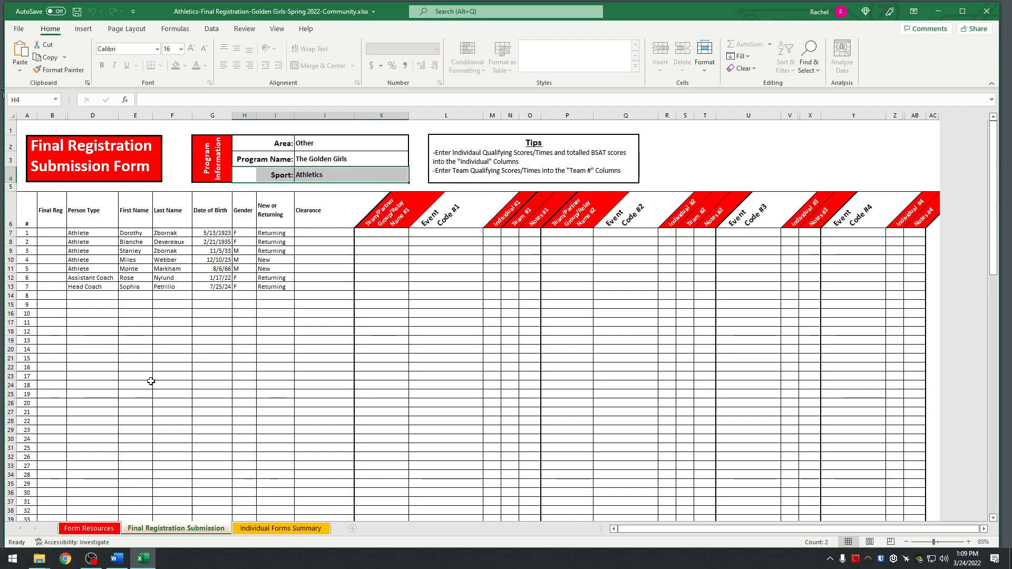
Review the registration paperwork and the coach and volunteer links on the Form Resources sheet.
{"action": "left_click", "coordinate": [70, 531]}
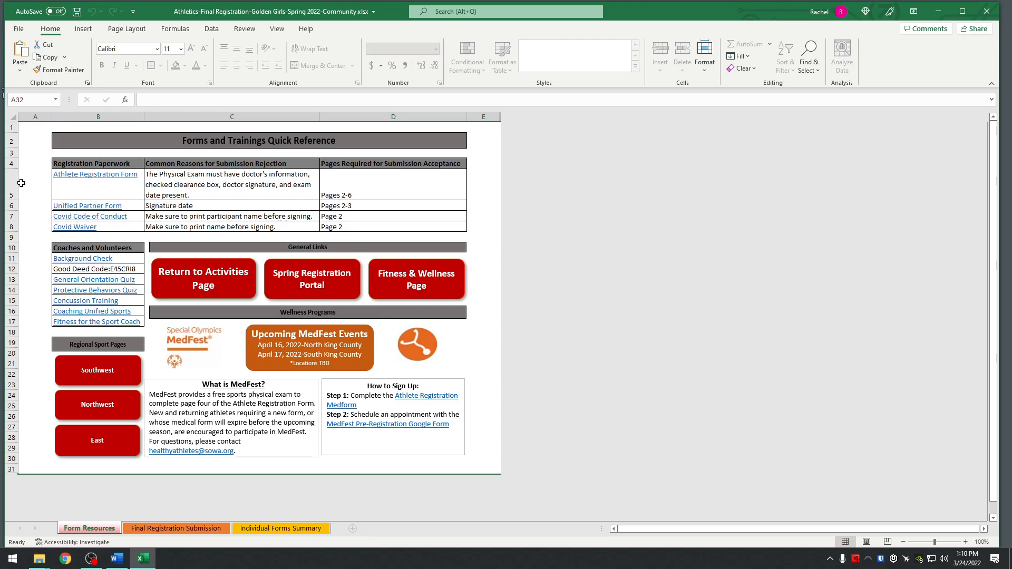
{"action": "left_click_drag", "start_coordinate": [31, 173], "coordinate": [63, 238]}
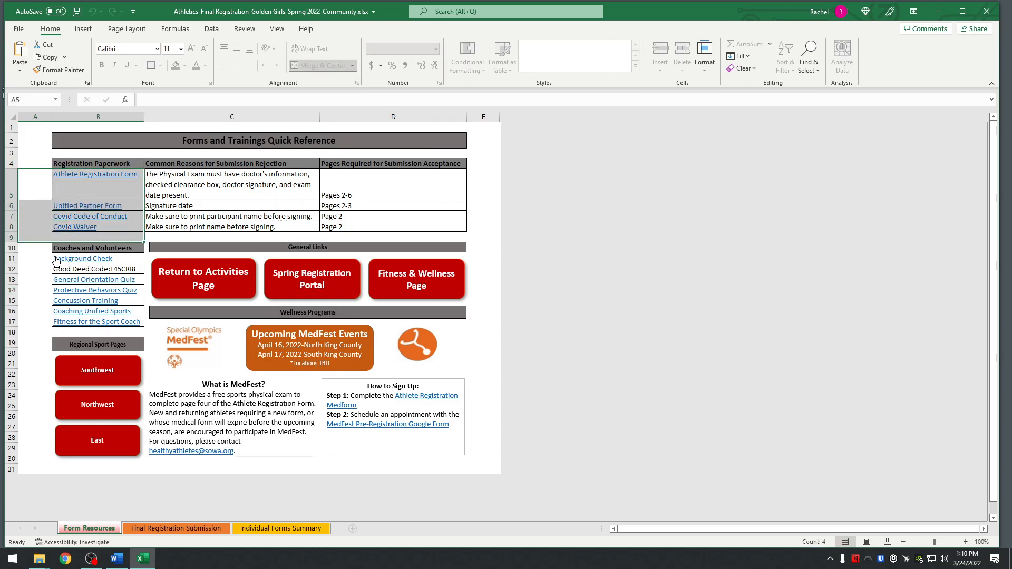
{"action": "left_click", "coordinate": [32, 257]}
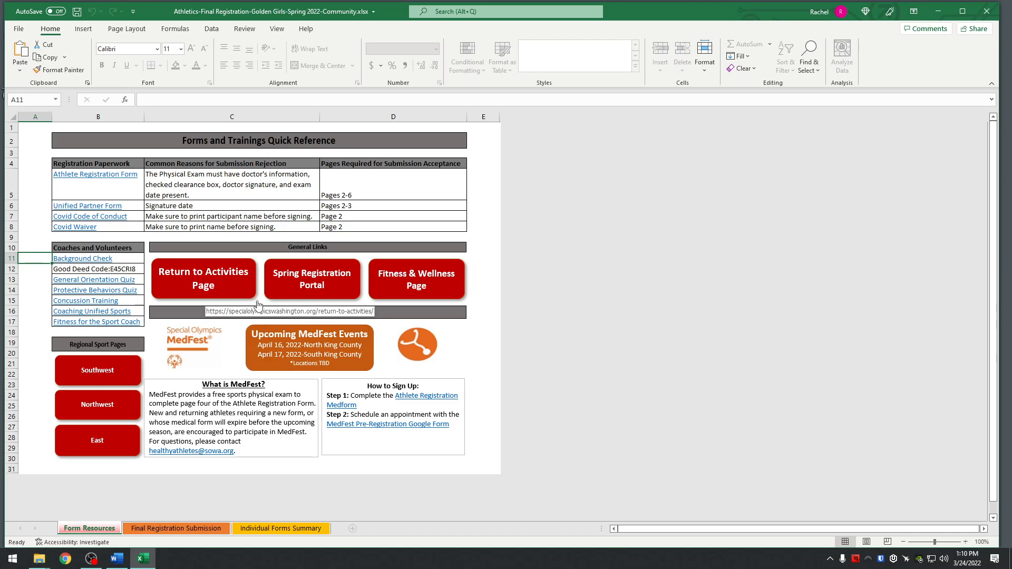
Look over the Final Reg column on the Final Registration Submission sheet and the form statuses on the Individual Forms Summary sheet.
{"action": "left_click", "coordinate": [163, 529]}
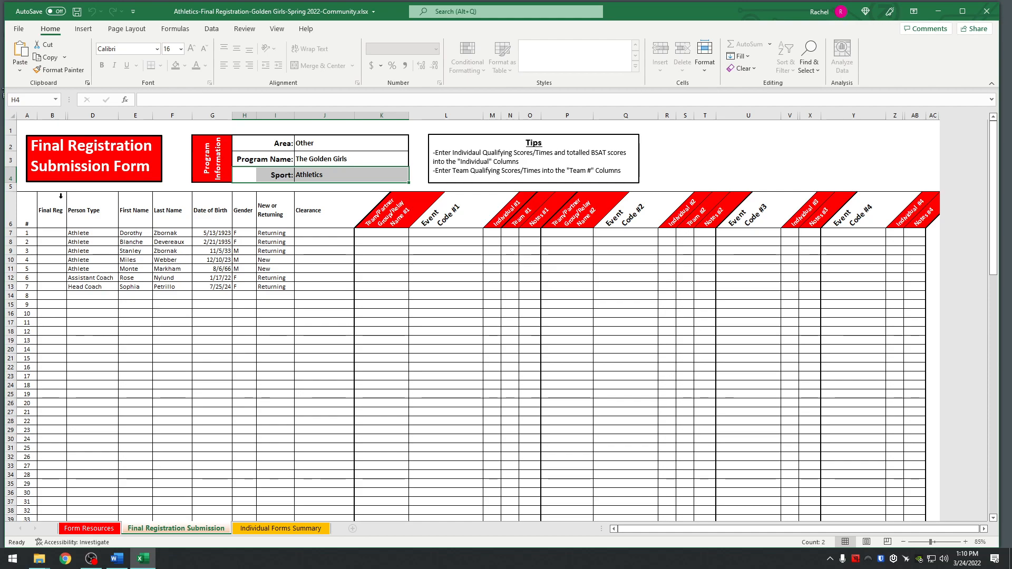
{"action": "left_click", "coordinate": [54, 193]}
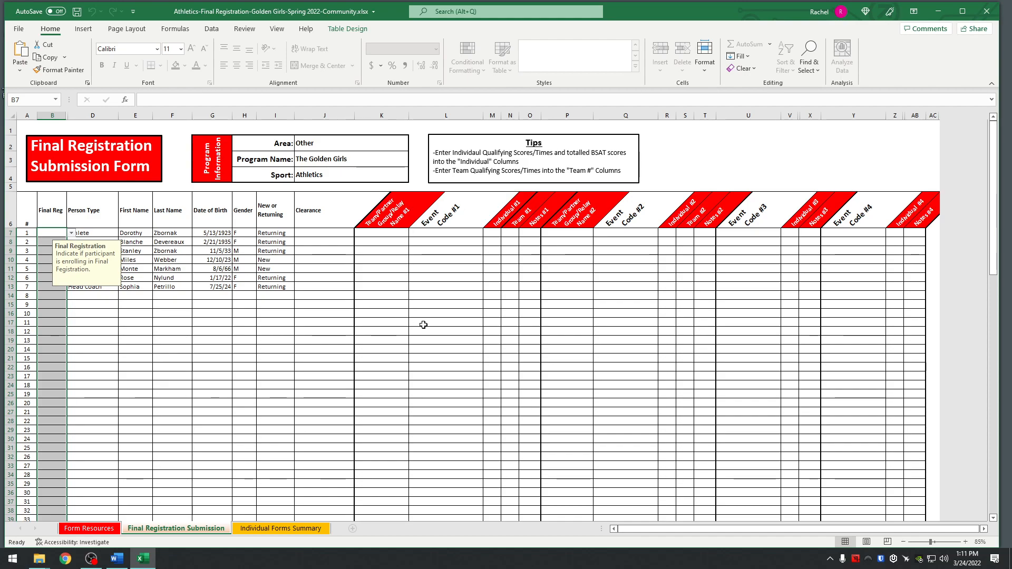
{"action": "left_click", "coordinate": [265, 528]}
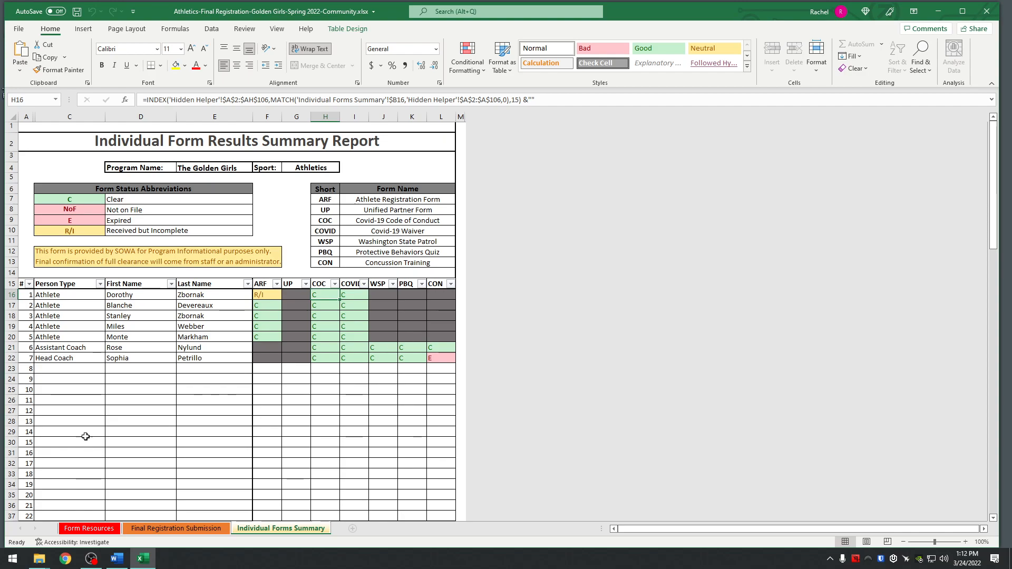
{"action": "left_click", "coordinate": [200, 529]}
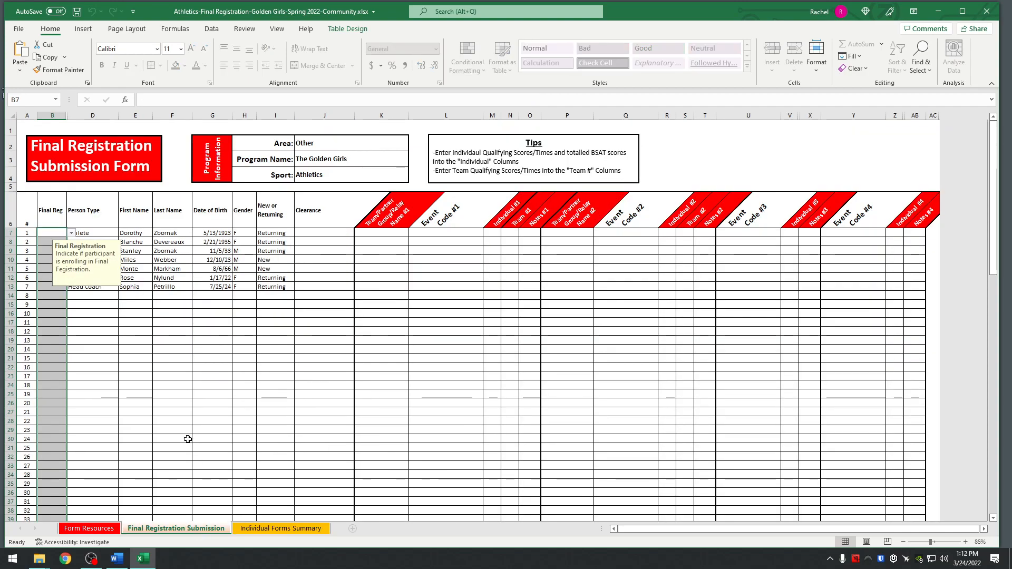
{"action": "left_click", "coordinate": [169, 372]}
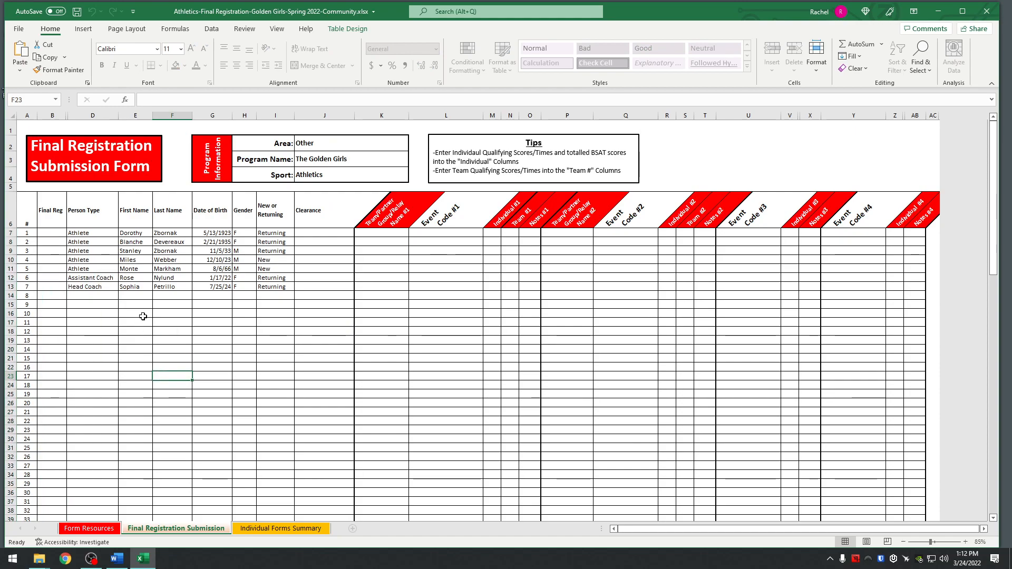
Set Final Reg to Yes for participant 1 on the Final Registration Submission sheet.
{"action": "left_click", "coordinate": [54, 194]}
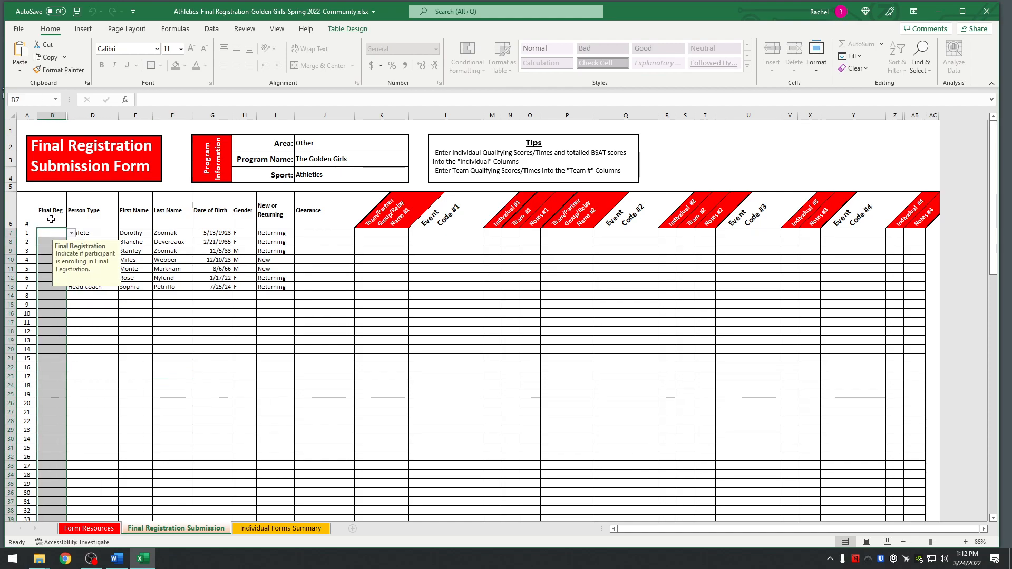
{"action": "left_click", "coordinate": [71, 232]}
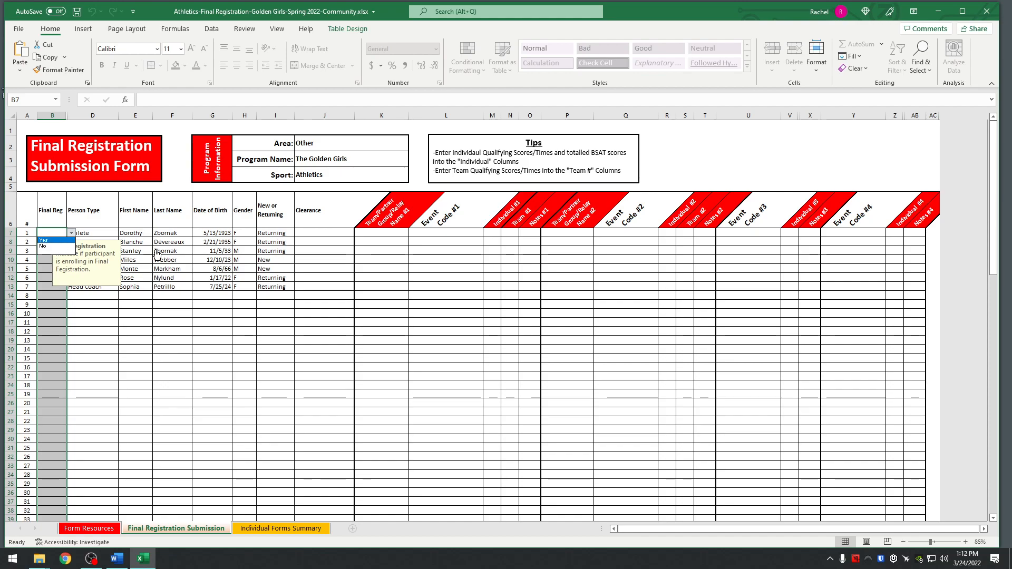
{"action": "left_click", "coordinate": [58, 241]}
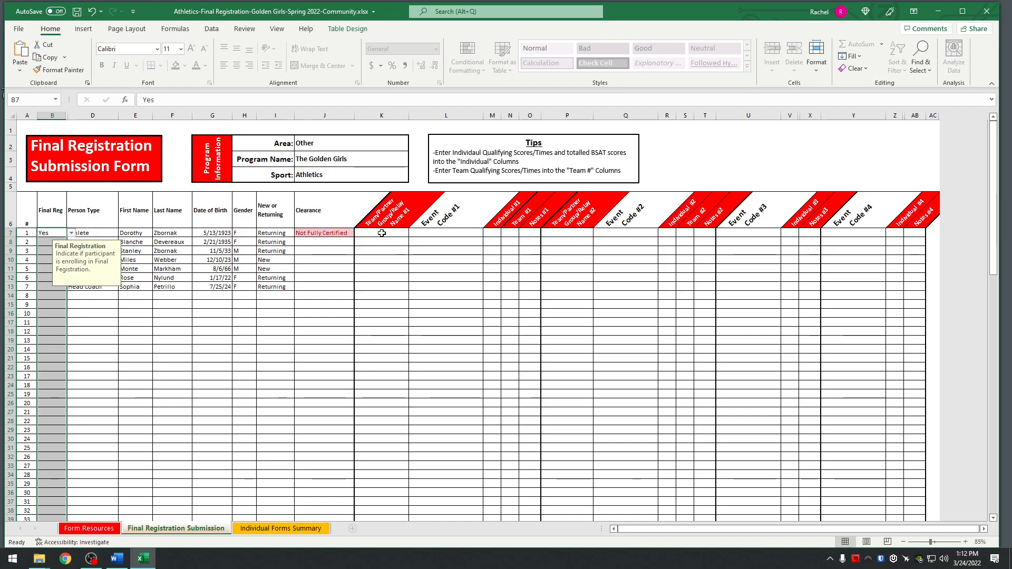
Set Final Reg to No for participant 2 and highlight that participant's details.
{"action": "left_click", "coordinate": [46, 243]}
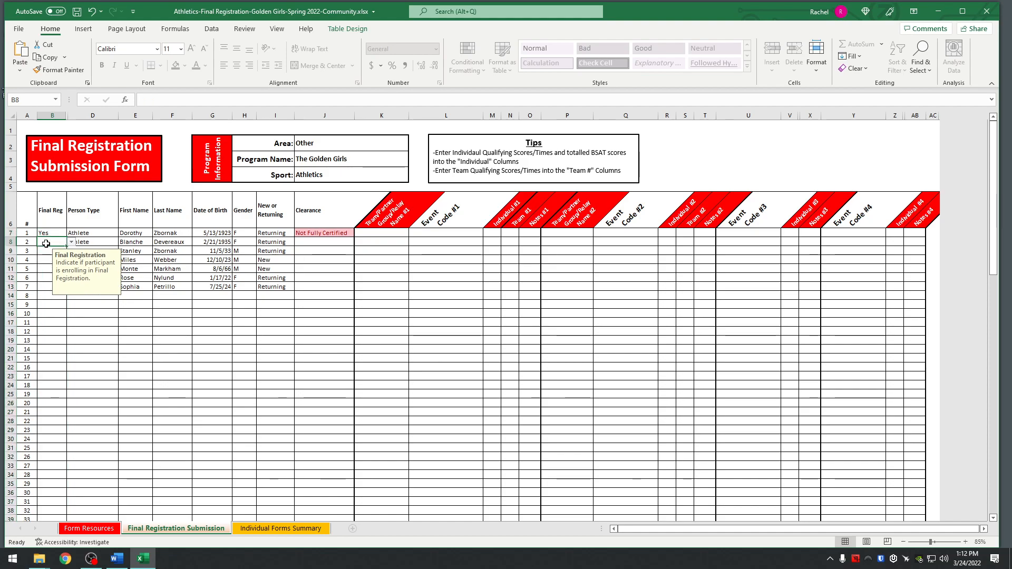
{"action": "left_click", "coordinate": [72, 242]}
{"action": "left_click", "coordinate": [52, 255]}
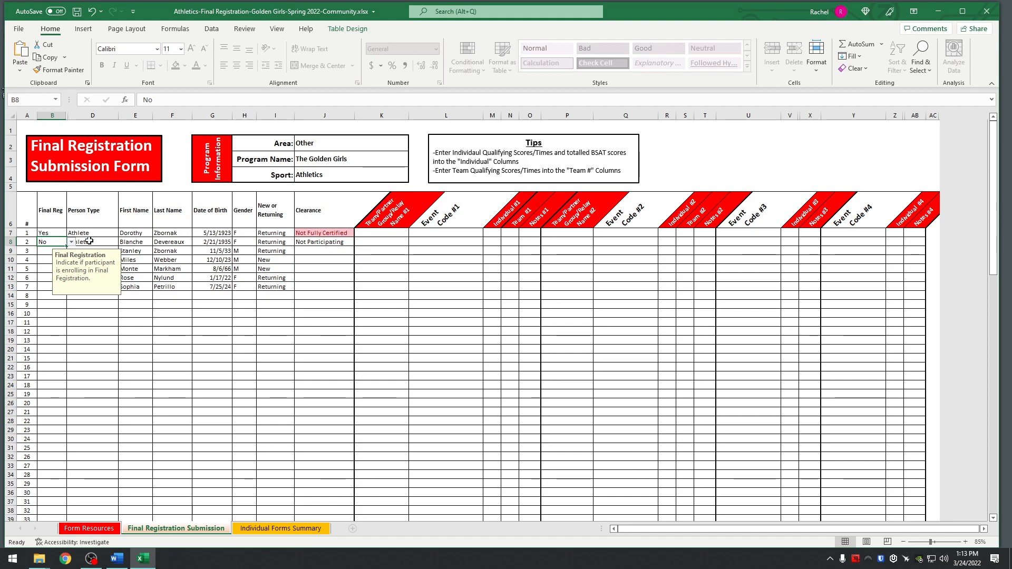
{"action": "left_click_drag", "start_coordinate": [89, 241], "coordinate": [262, 240]}
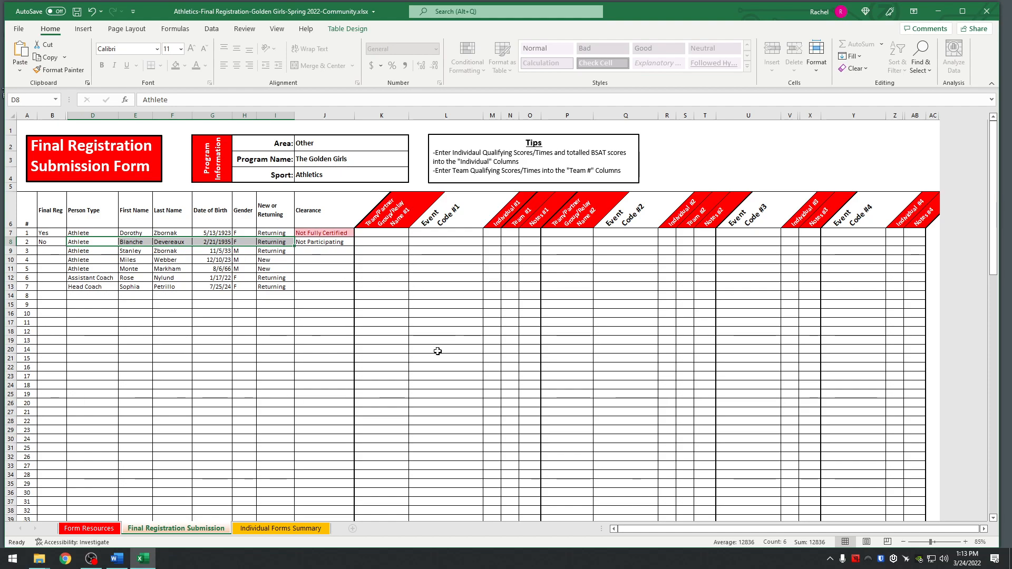
{"action": "left_click", "coordinate": [95, 296]}
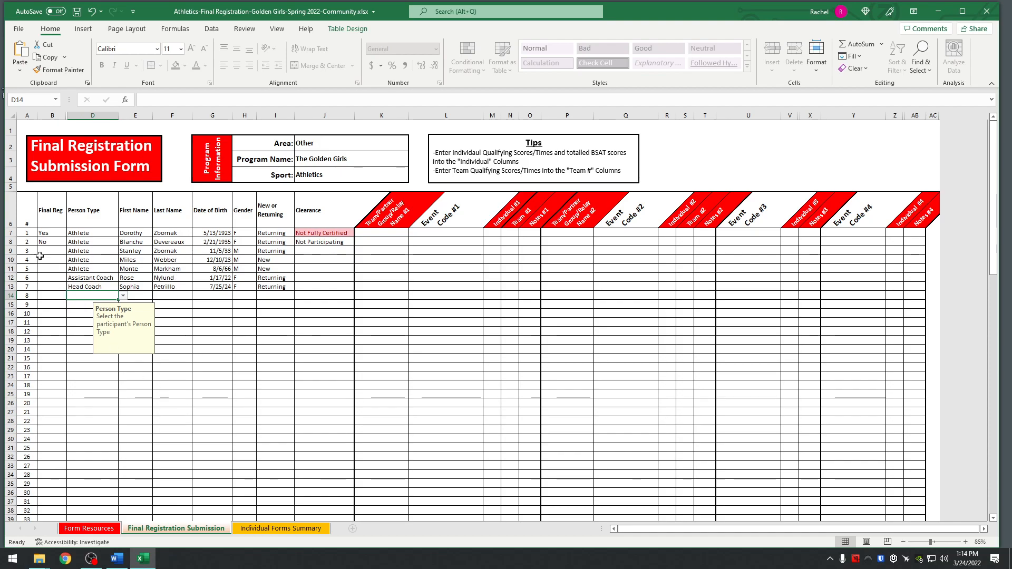
Set Final Reg to Yes for participants 2 and 3.
{"action": "left_click", "coordinate": [53, 243]}
{"action": "left_click", "coordinate": [71, 242]}
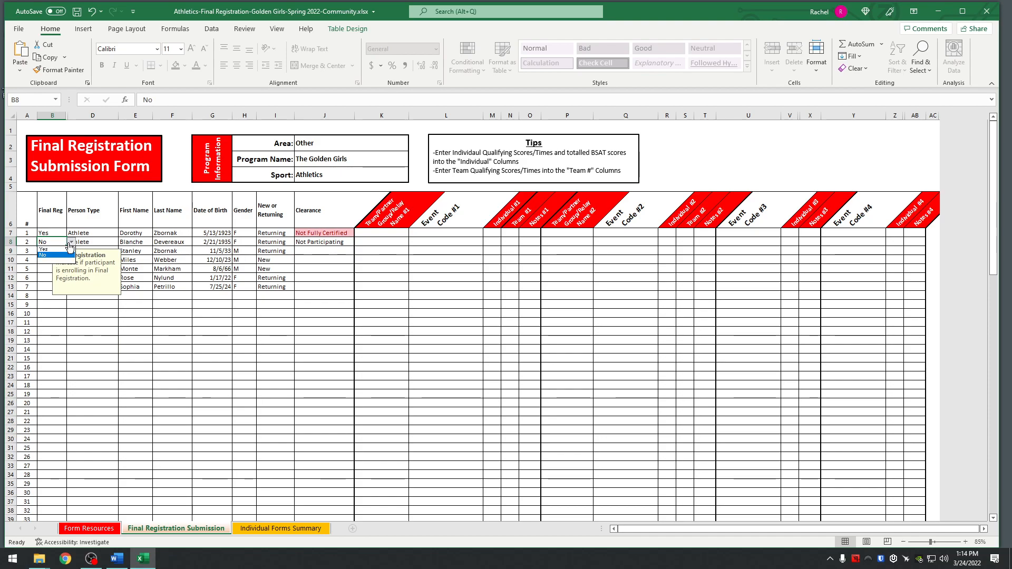
{"action": "left_click", "coordinate": [49, 251]}
{"action": "left_click", "coordinate": [49, 251]}
{"action": "left_click", "coordinate": [71, 251]}
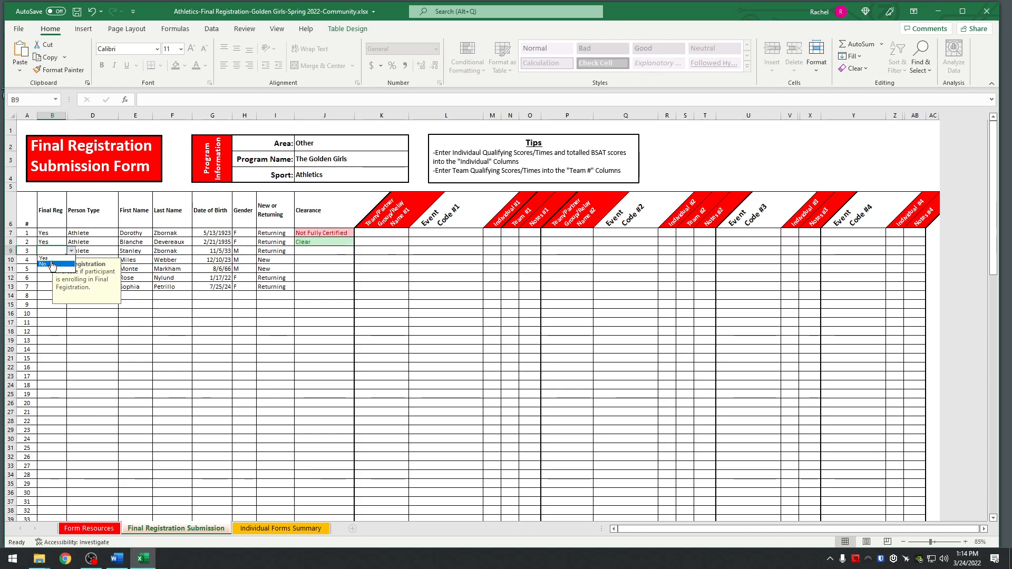
{"action": "left_click", "coordinate": [45, 260]}
Set Final Reg to No for participant 4 and to Yes for participant 5.
{"action": "left_click", "coordinate": [44, 262]}
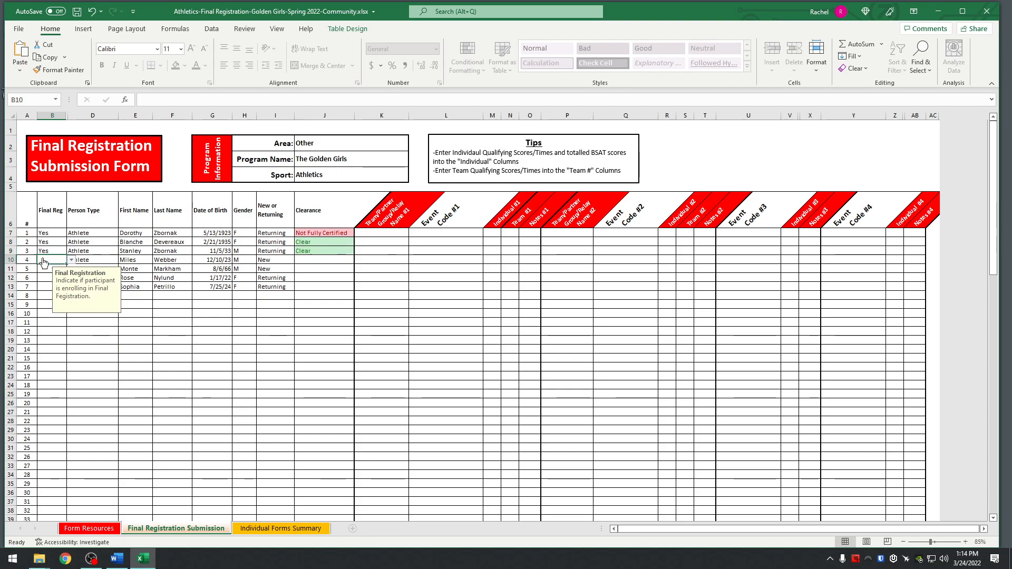
{"action": "left_click", "coordinate": [72, 260]}
{"action": "left_click", "coordinate": [57, 273]}
{"action": "left_click", "coordinate": [53, 269]}
{"action": "left_click", "coordinate": [71, 269]}
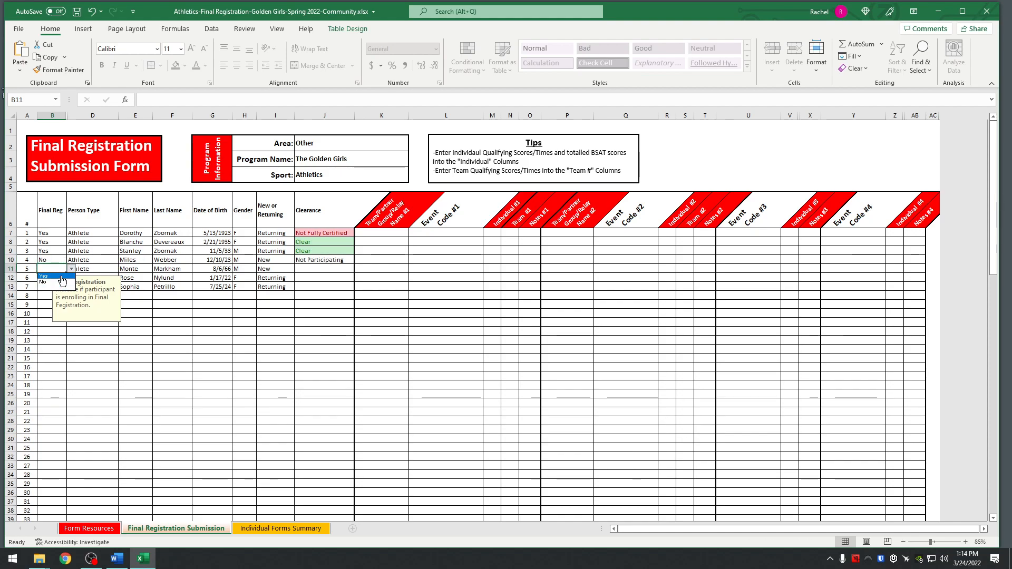
{"action": "left_click", "coordinate": [53, 276]}
Set Final Reg to Yes for the assistant coach and the head coach in rows 12 and 13.
{"action": "left_click", "coordinate": [53, 277]}
{"action": "left_click", "coordinate": [71, 278]}
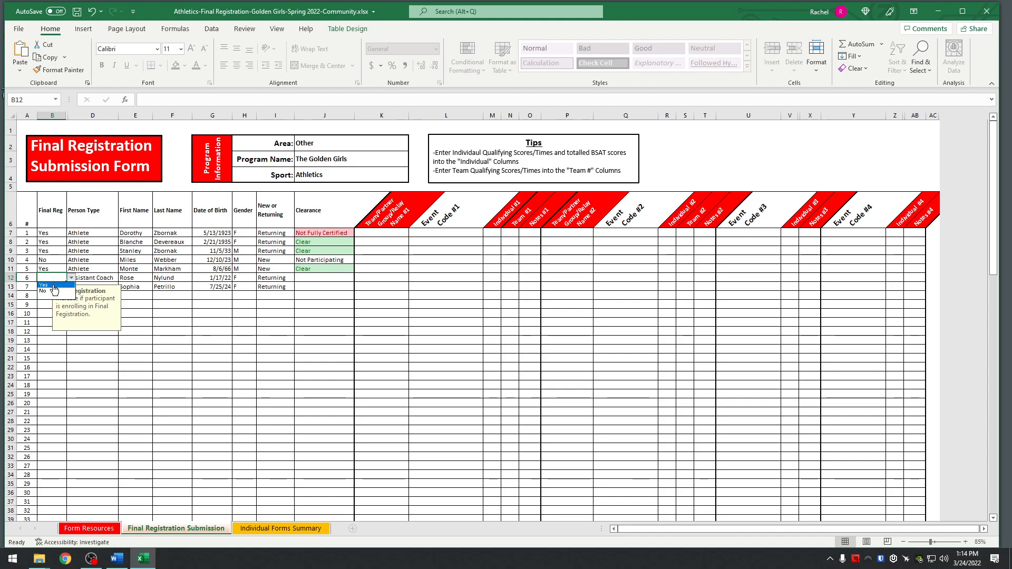
{"action": "left_click", "coordinate": [53, 285]}
{"action": "left_click", "coordinate": [53, 287]}
{"action": "left_click", "coordinate": [71, 287]}
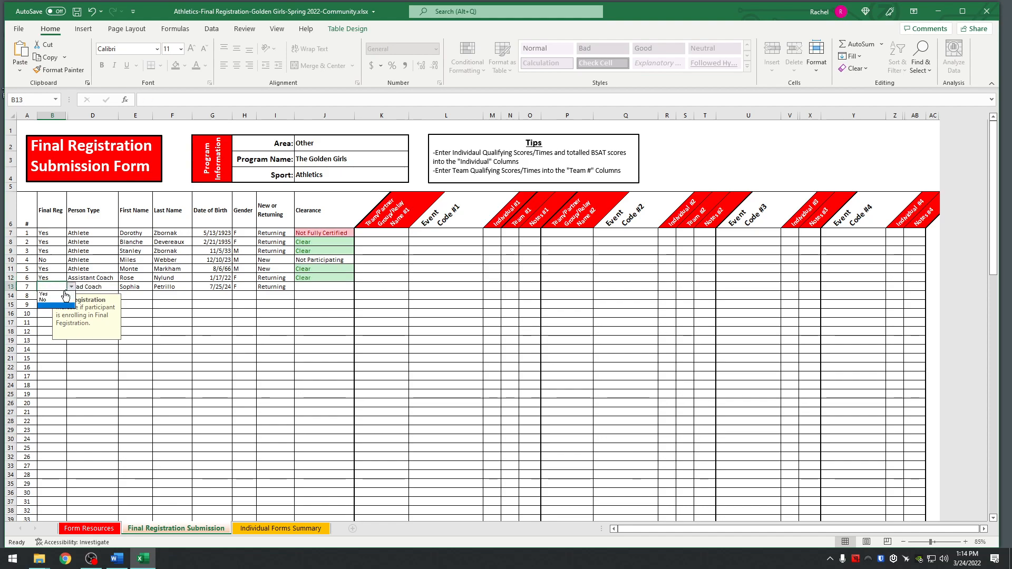
{"action": "left_click", "coordinate": [72, 294]}
{"action": "left_click", "coordinate": [73, 298]}
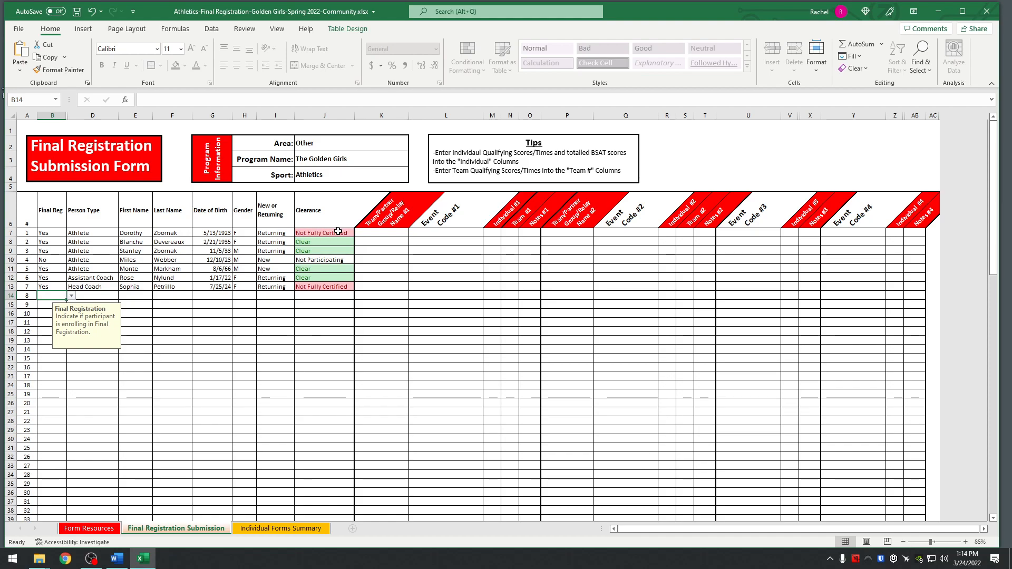
Check the participants' form statuses on the Individual Forms Summary sheet and return to the Final Registration Submission sheet.
{"action": "left_click", "coordinate": [260, 529]}
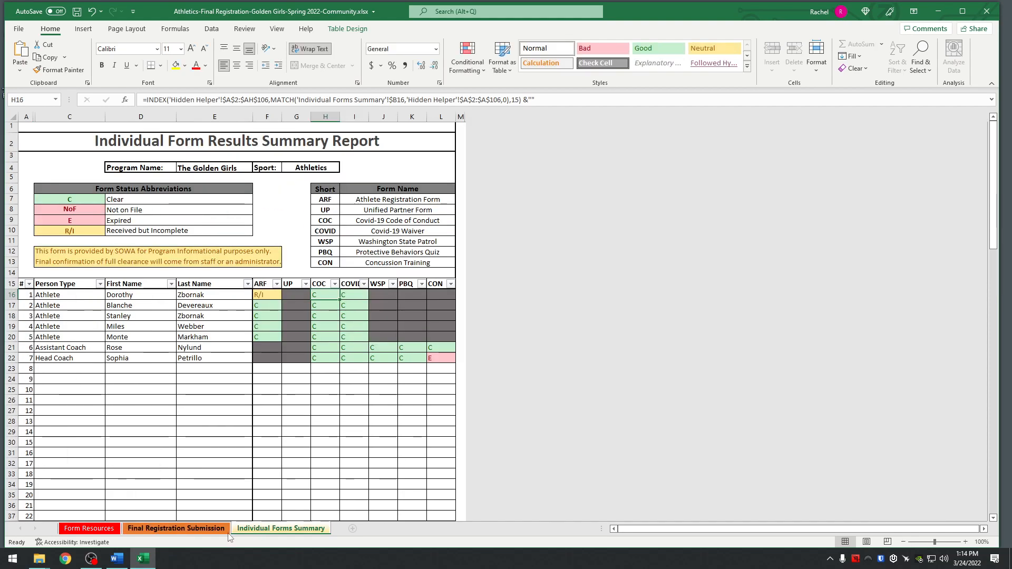
{"action": "left_click", "coordinate": [156, 530]}
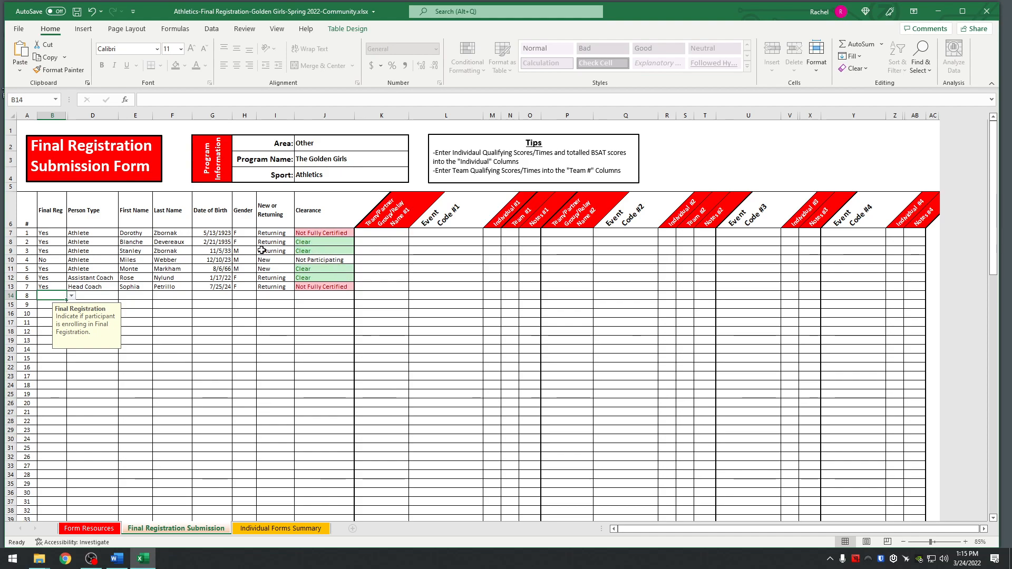
Enter "Relay Team 1" as participant 1's Team/Partner Group/Relay Name #1 in cell K7.
{"action": "left_click", "coordinate": [375, 233]}
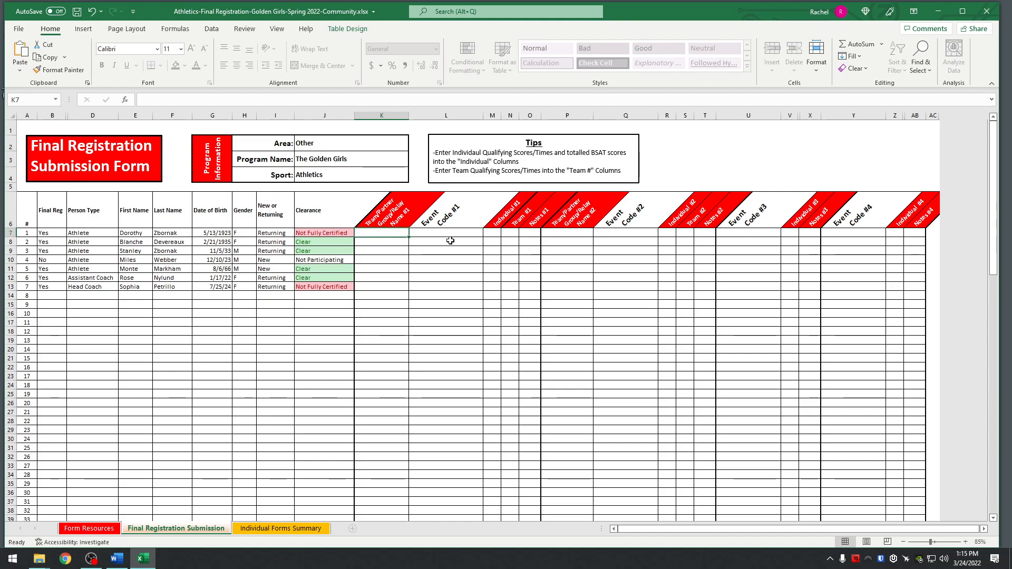
{"action": "type", "text": "Rel"}
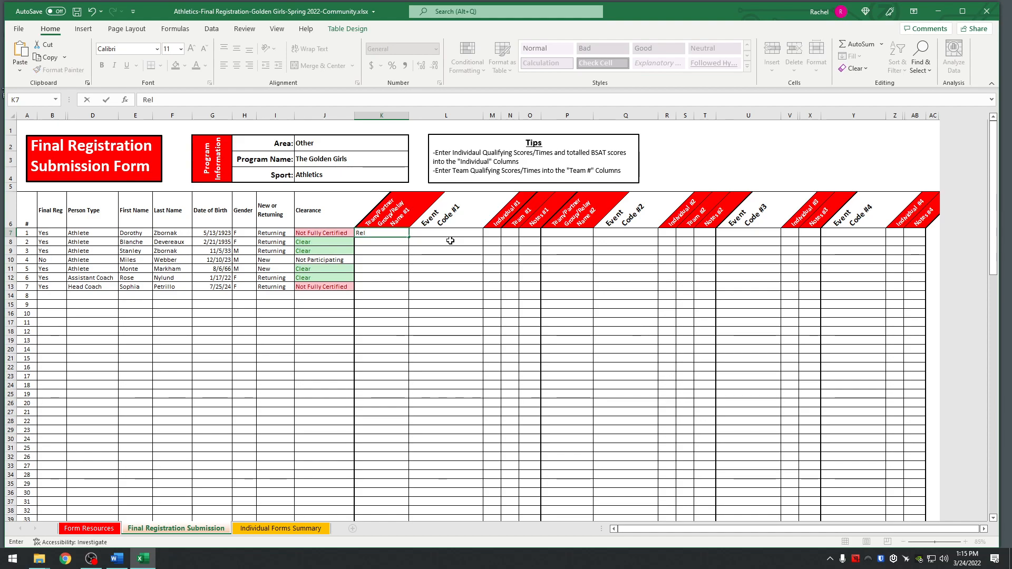
{"action": "type", "text": "ay "}
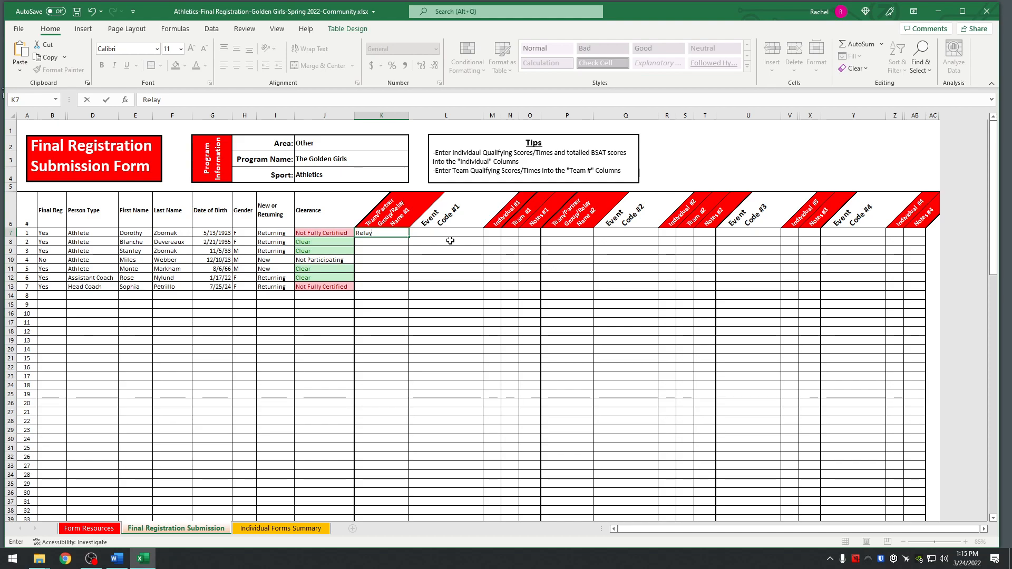
{"action": "type", "text": "Team 1"}
{"action": "key", "text": "Return"}
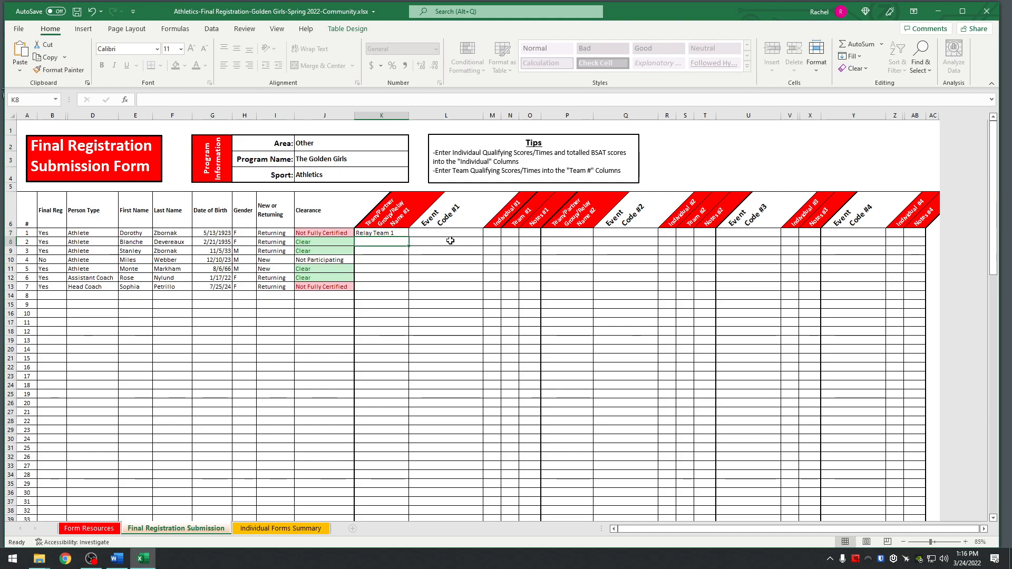
Enter "relay team 1" in lowercase as participant 2's relay name in cell K8.
{"action": "type", "text": "relay team 1"}
{"action": "key", "text": "Return"}
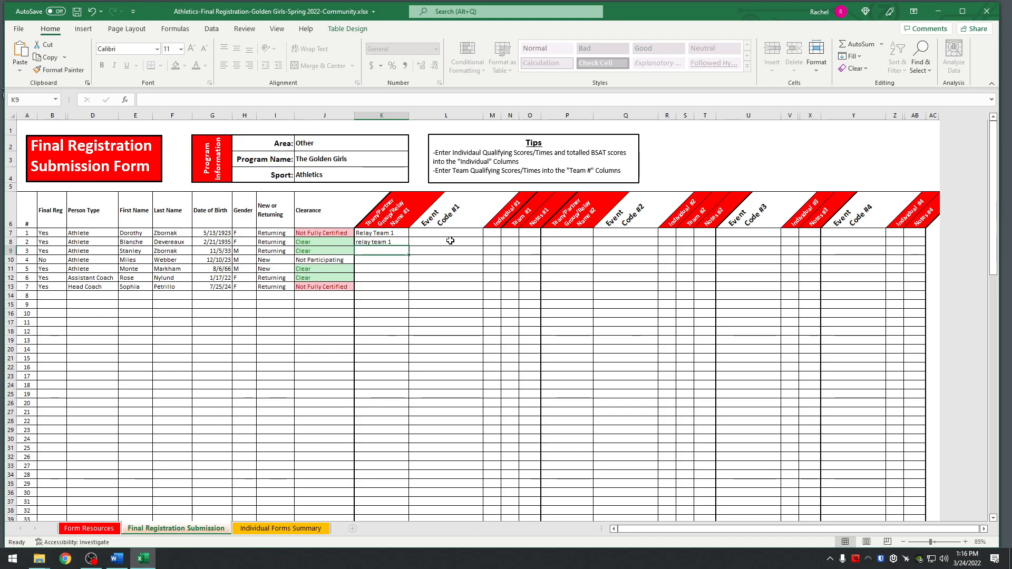
{"action": "left_click", "coordinate": [396, 242]}
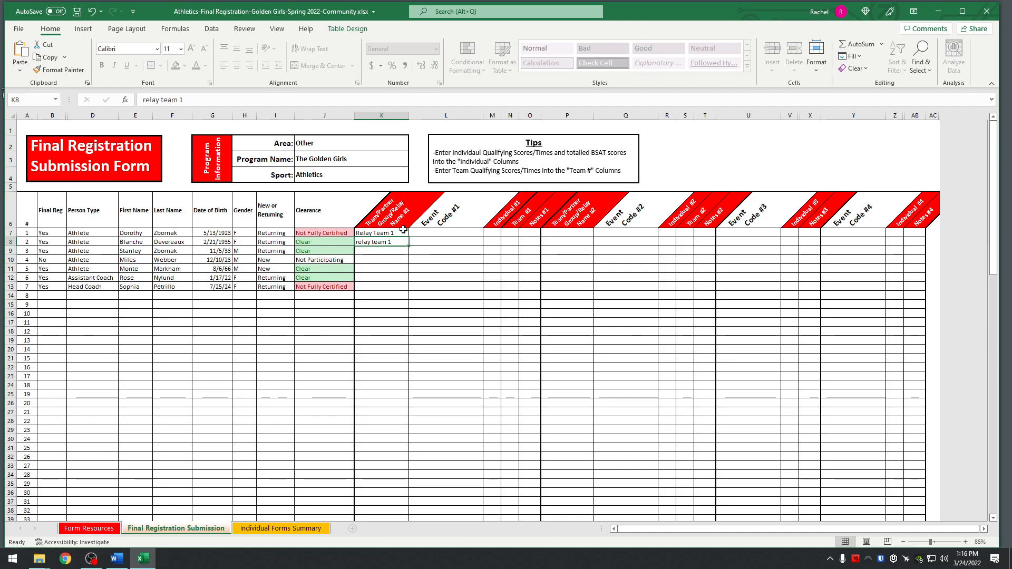
Copy "Relay Team 1" from participant 1's relay name cell K7 into participant 2's cell K8.
{"action": "left_click", "coordinate": [401, 233]}
{"action": "key", "text": "ctrl+c"}
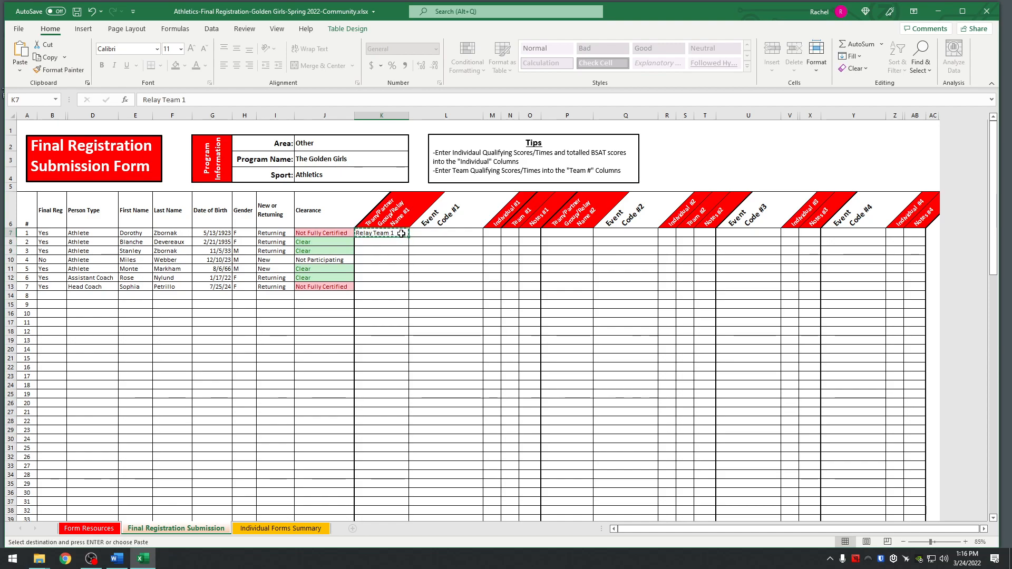
{"action": "left_click", "coordinate": [394, 245]}
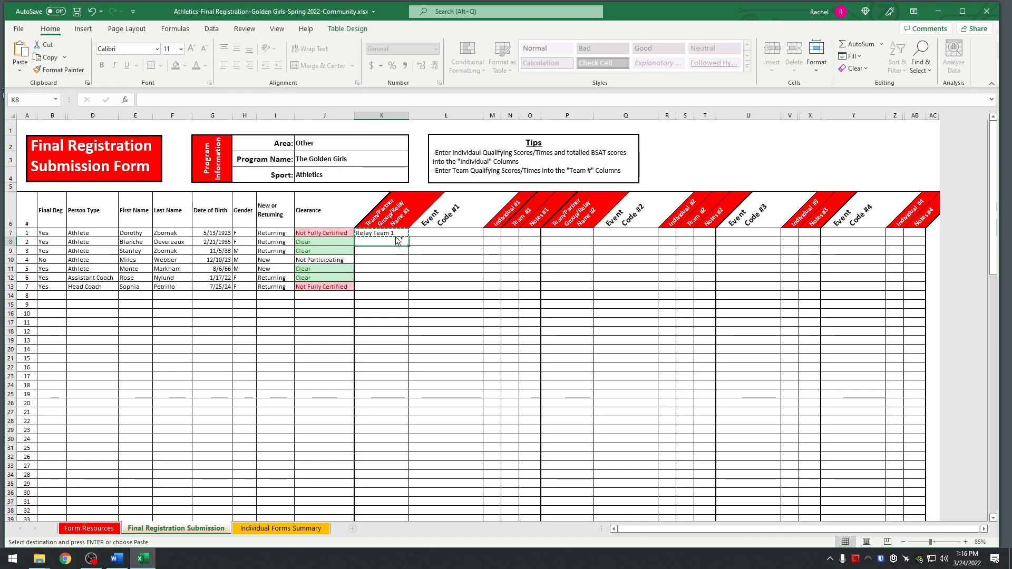
{"action": "key", "text": "ctrl+v"}
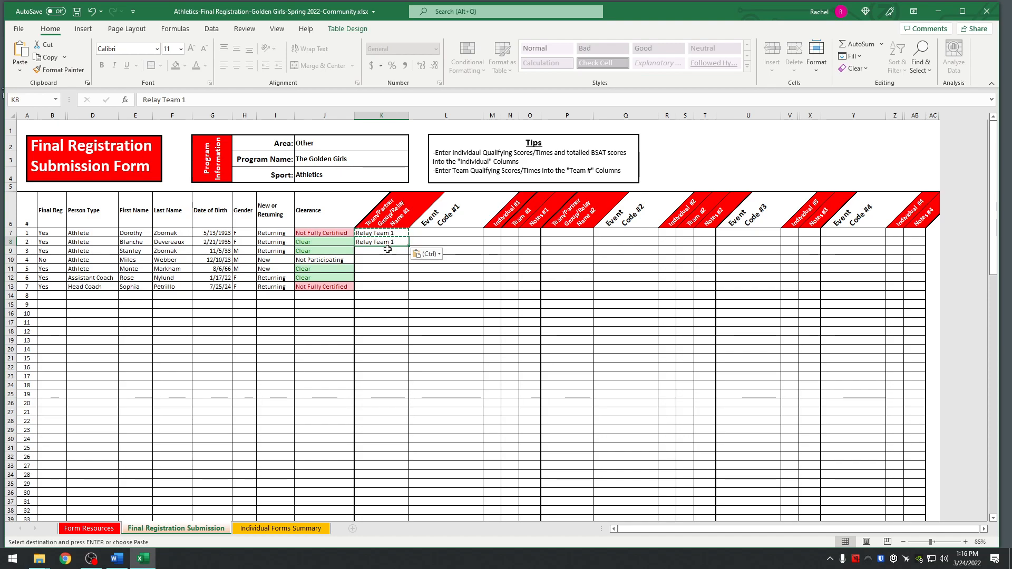
Paste the copied "Relay Team 1" into participant 3's relay name cell K9.
{"action": "left_click", "coordinate": [369, 252]}
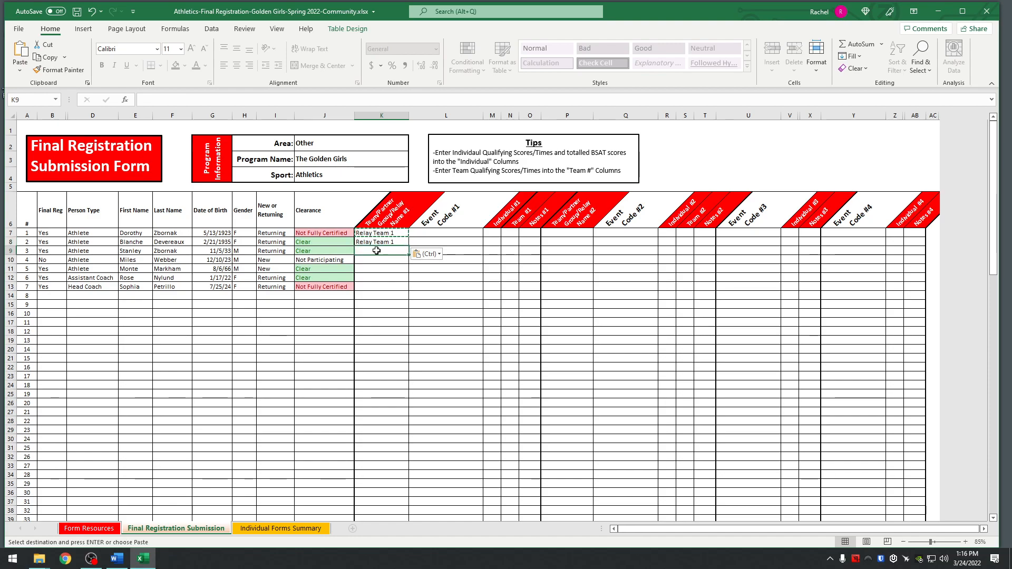
{"action": "right_click", "coordinate": [377, 252]}
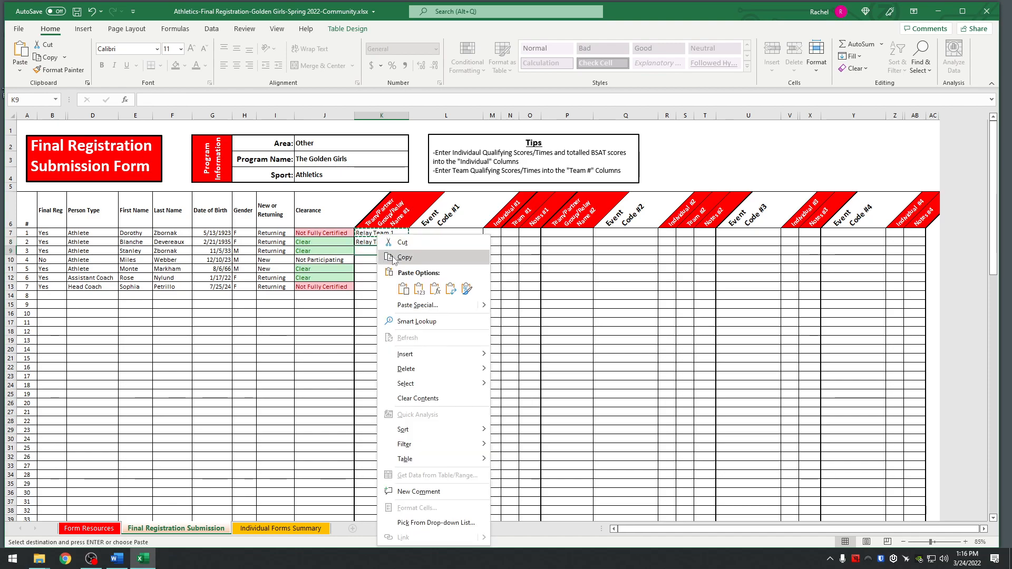
{"action": "left_click", "coordinate": [404, 290]}
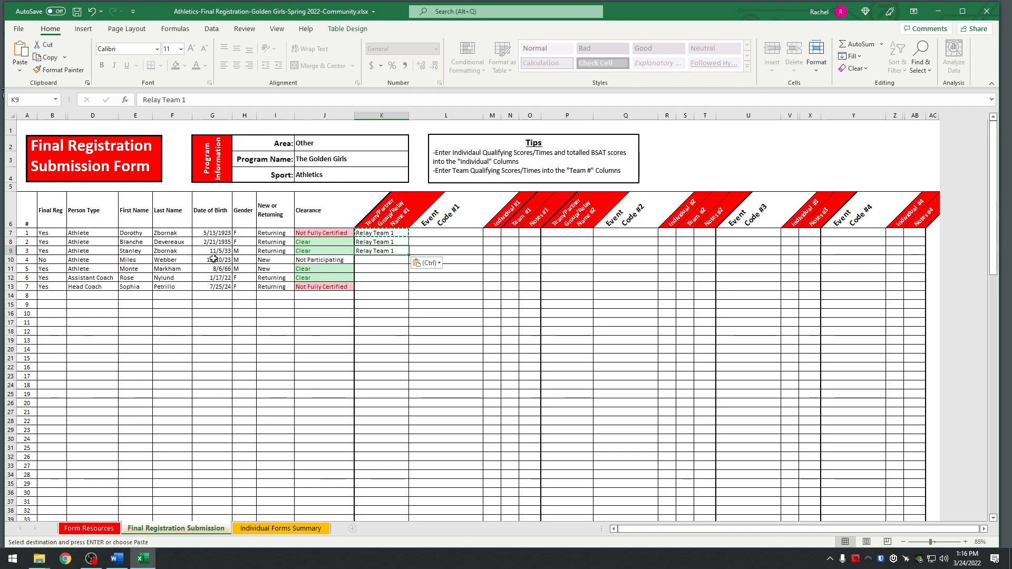
Fill participant 3's relay name down into K10 using the Copy Cells option, and clear K10 again.
{"action": "left_click_drag", "start_coordinate": [410, 255], "coordinate": [411, 265]}
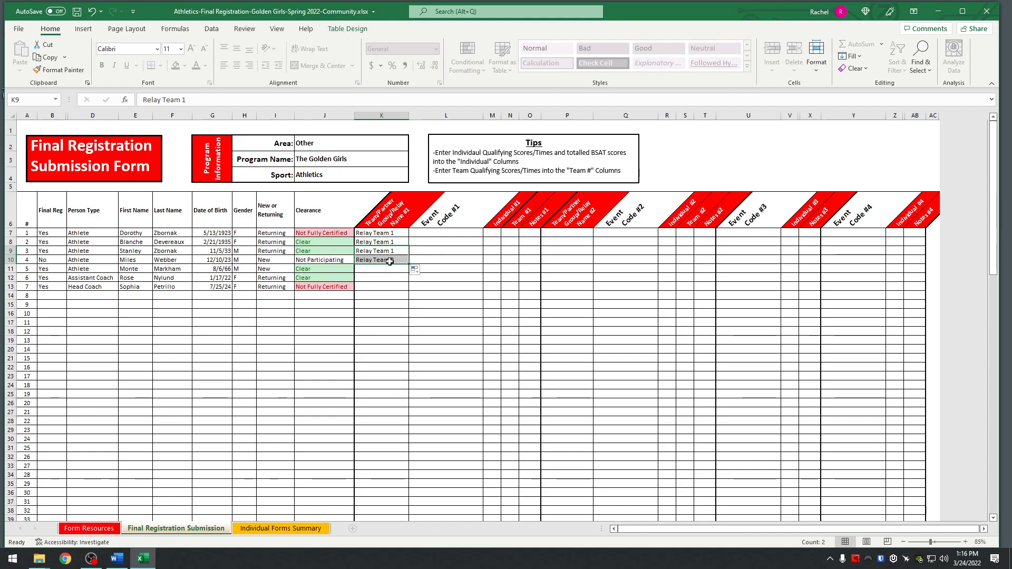
{"action": "left_click", "coordinate": [421, 271]}
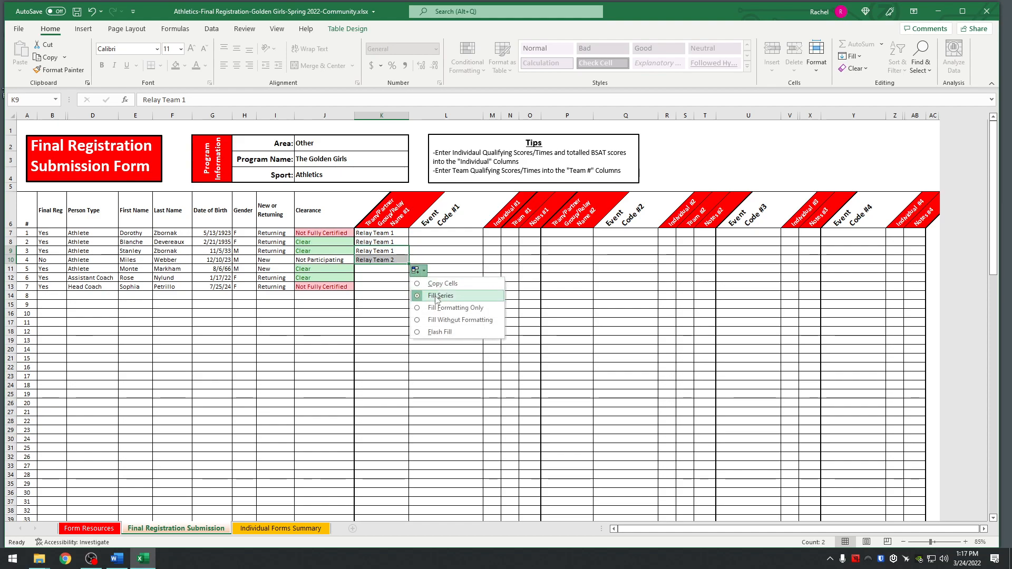
{"action": "left_click", "coordinate": [434, 283]}
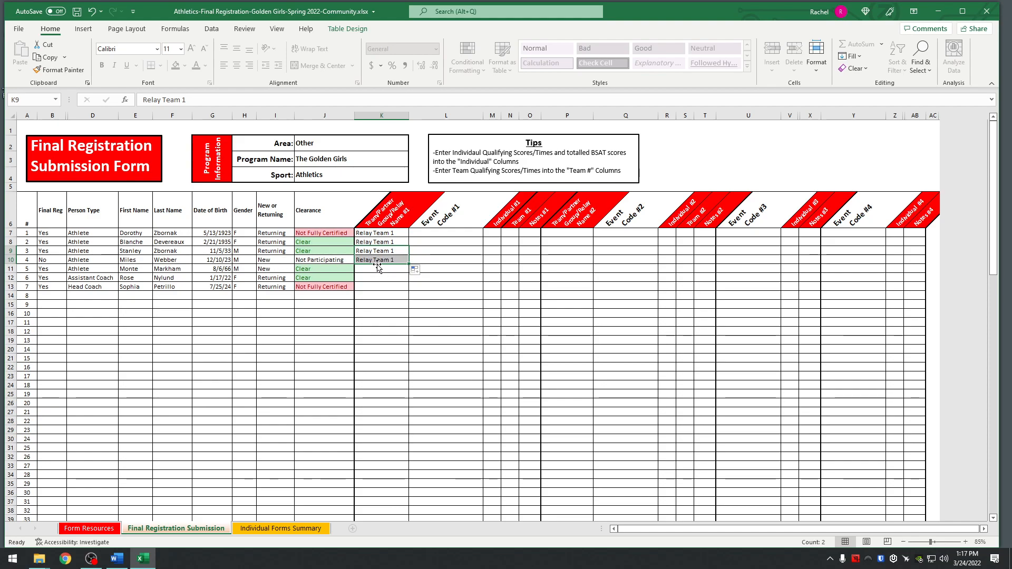
{"action": "left_click", "coordinate": [376, 260]}
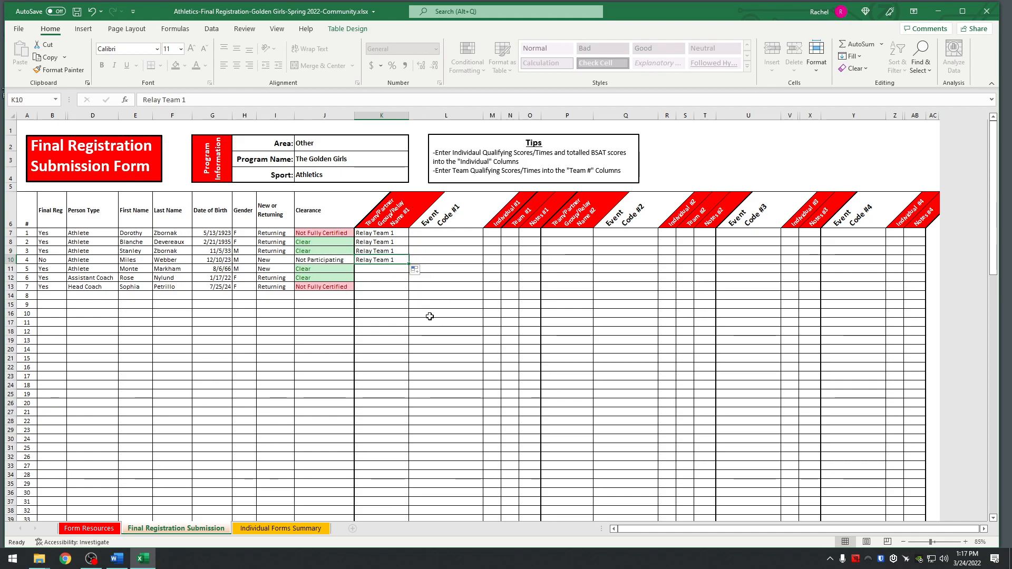
{"action": "key", "text": "Delete"}
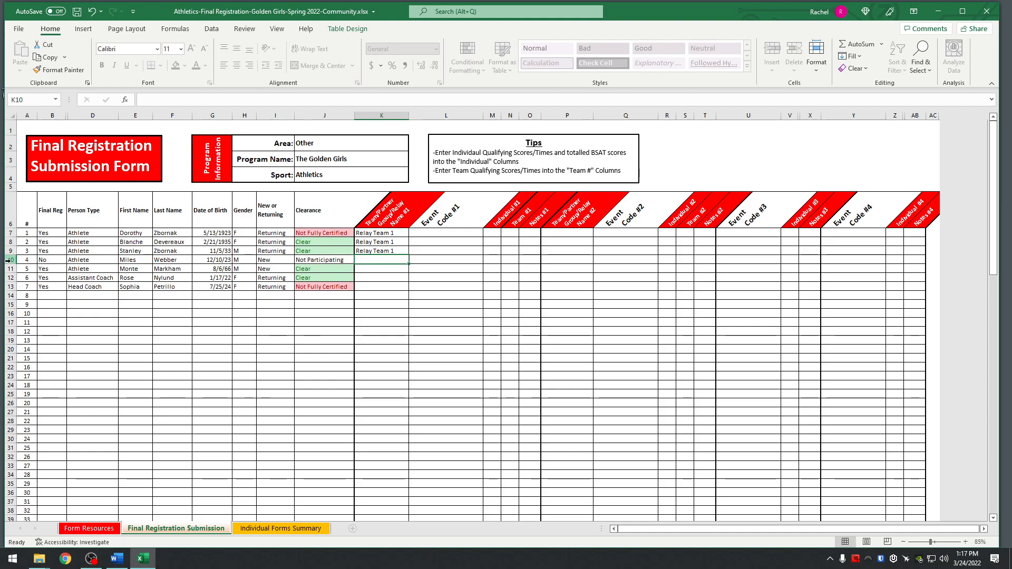
Copy "Relay Team 1" from participant 3's cell K9 into participant 5's relay name cell K11.
{"action": "left_click", "coordinate": [371, 271]}
{"action": "left_click", "coordinate": [406, 251]}
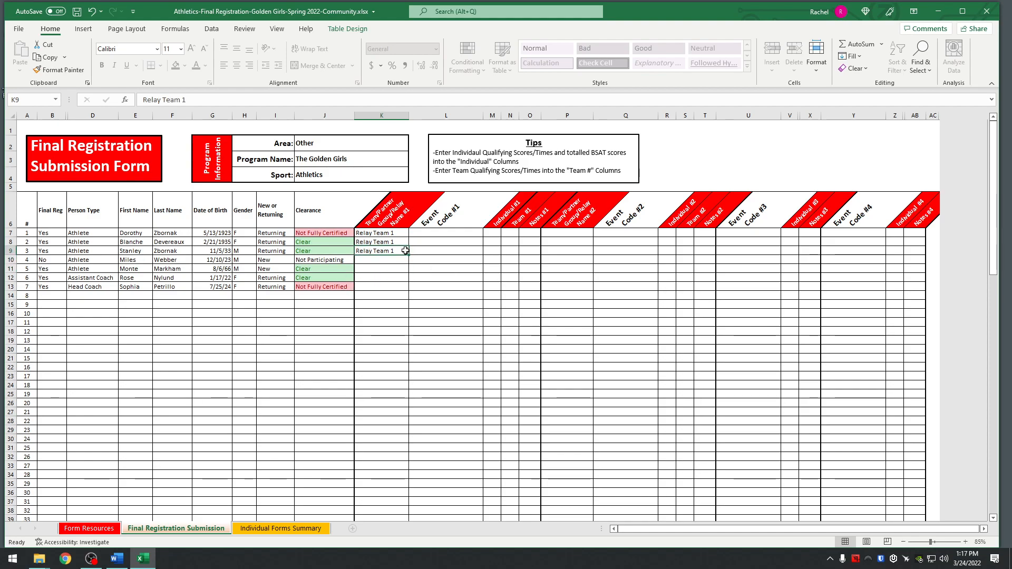
{"action": "key", "text": "ctrl+c"}
{"action": "left_click", "coordinate": [384, 271]}
{"action": "key", "text": "ctrl+v"}
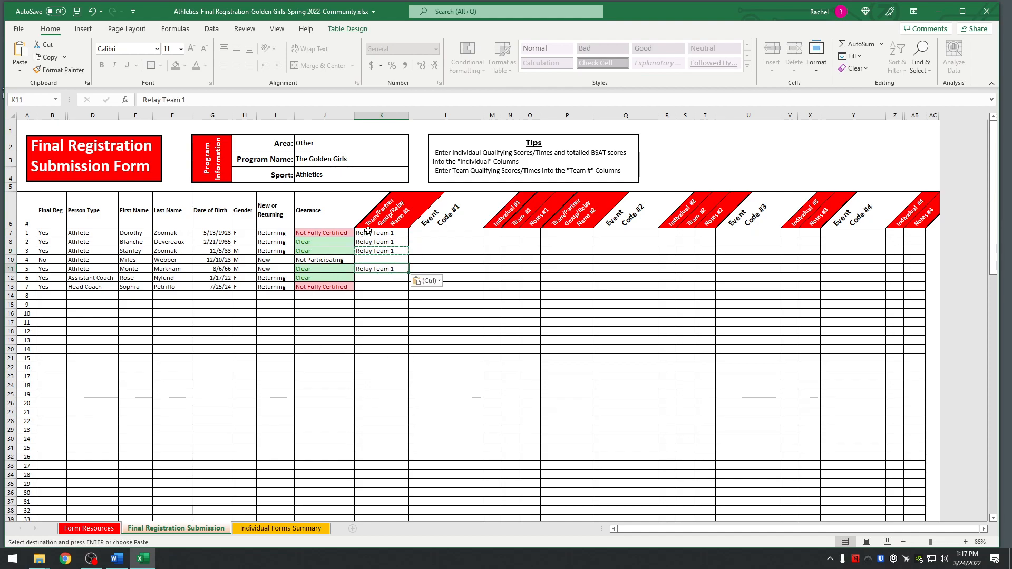
Set participant 1's Event Code #1 in cell L7 to "Relay: 4 x 200 Meter Unified Relay".
{"action": "left_click", "coordinate": [441, 233]}
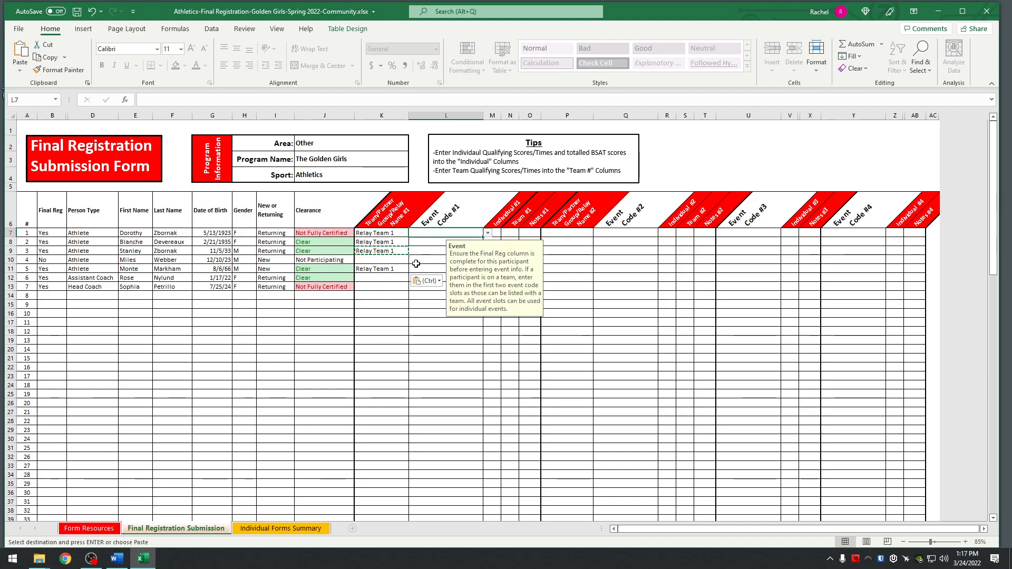
{"action": "left_click", "coordinate": [487, 233]}
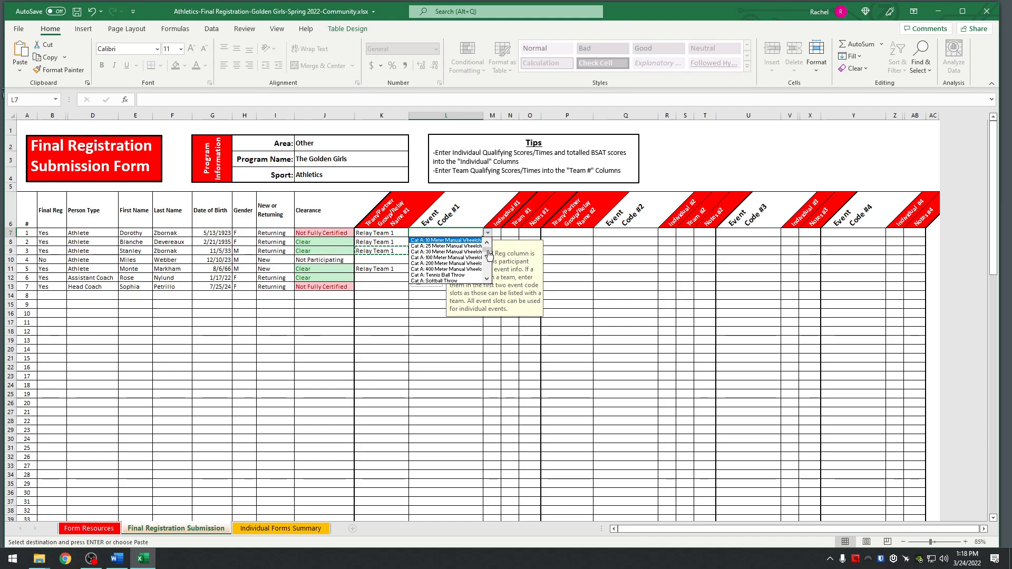
{"action": "left_click", "coordinate": [506, 239]}
{"action": "left_click", "coordinate": [436, 253]}
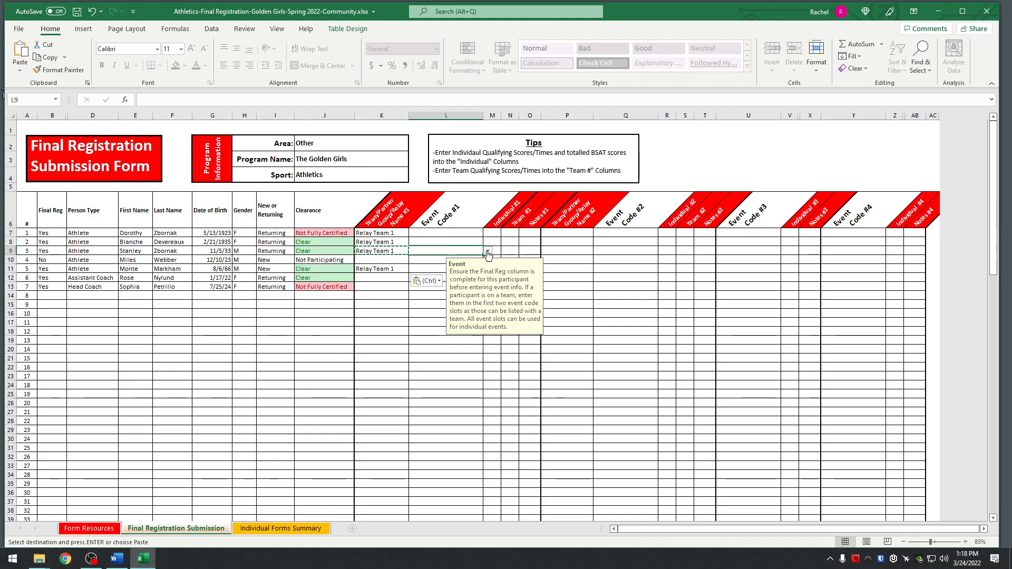
{"action": "left_click", "coordinate": [465, 234]}
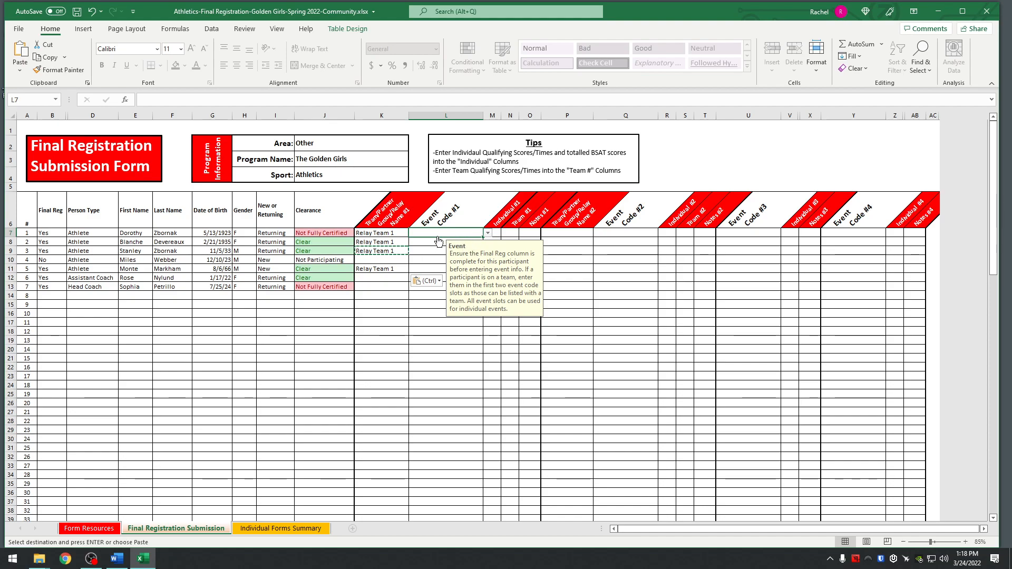
{"action": "left_click", "coordinate": [486, 236]}
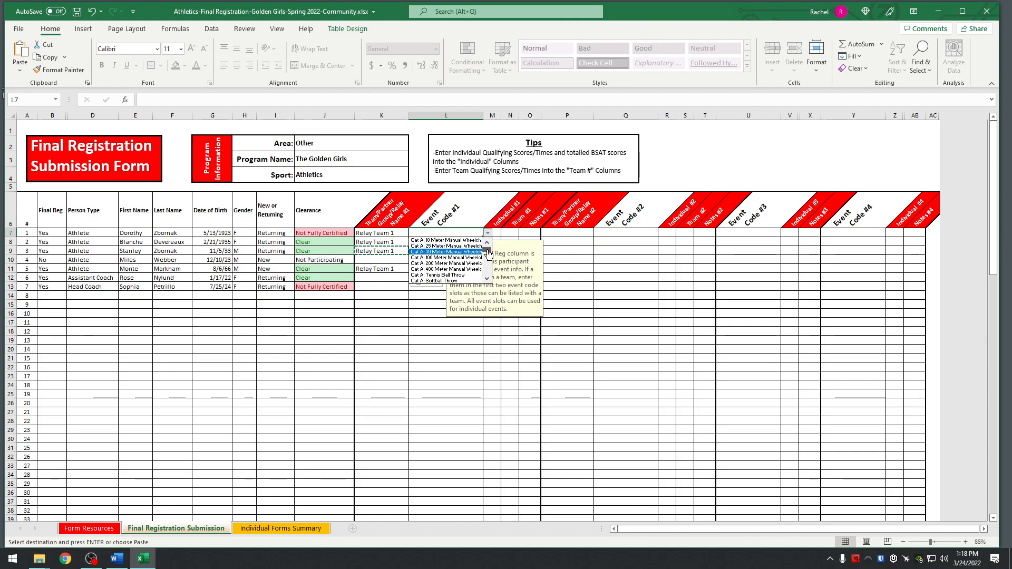
{"action": "scroll", "coordinate": [489, 254], "scroll_direction": "down", "scroll_amount": 5}
{"action": "scroll", "coordinate": [489, 256], "scroll_direction": "up", "scroll_amount": 5}
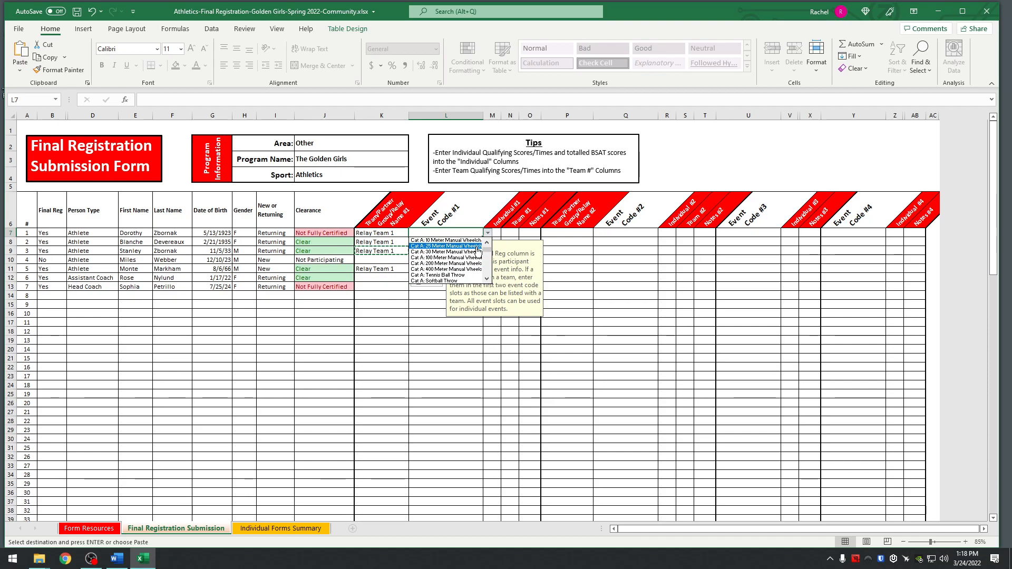
{"action": "left_click_drag", "start_coordinate": [490, 252], "coordinate": [489, 279]}
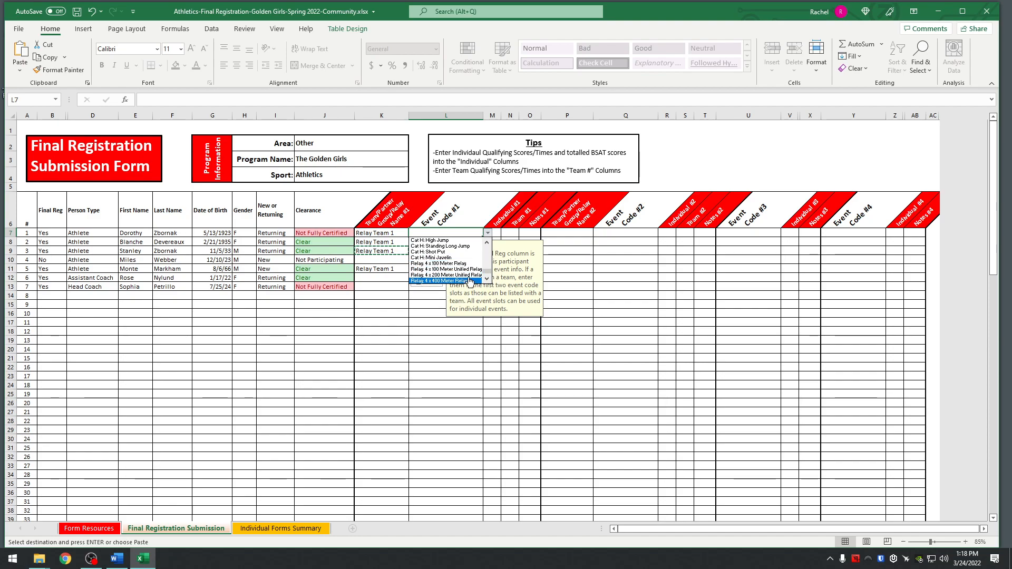
{"action": "left_click", "coordinate": [464, 276]}
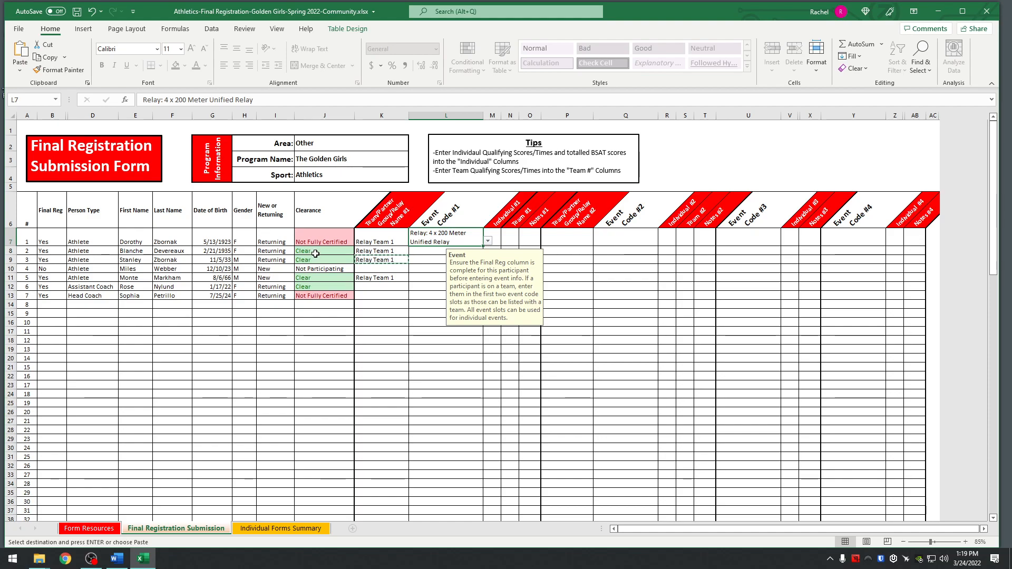
Copy participant 1's Event Code #1 from L7 into L8, L9 and L11 for participants 2, 3 and 5.
{"action": "left_click", "coordinate": [488, 241]}
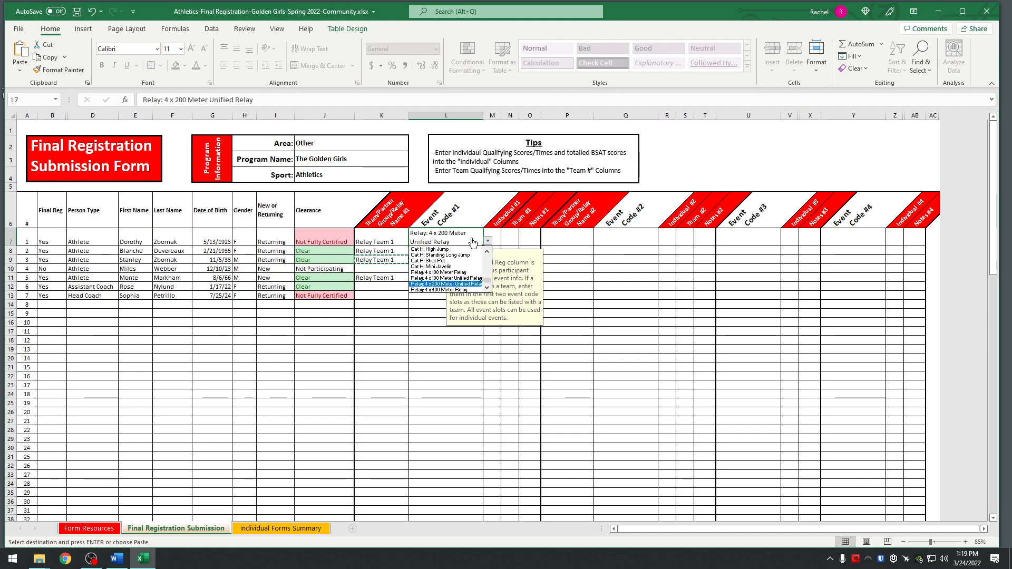
{"action": "left_click", "coordinate": [487, 241]}
{"action": "key", "text": "ctrl+c"}
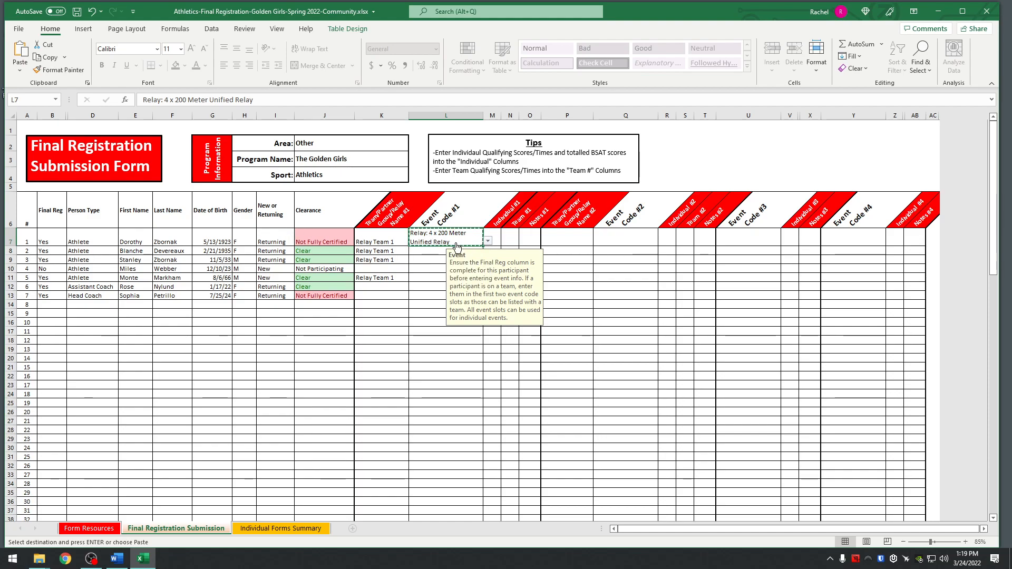
{"action": "key", "text": "Down"}
{"action": "key", "text": "ctrl+v"}
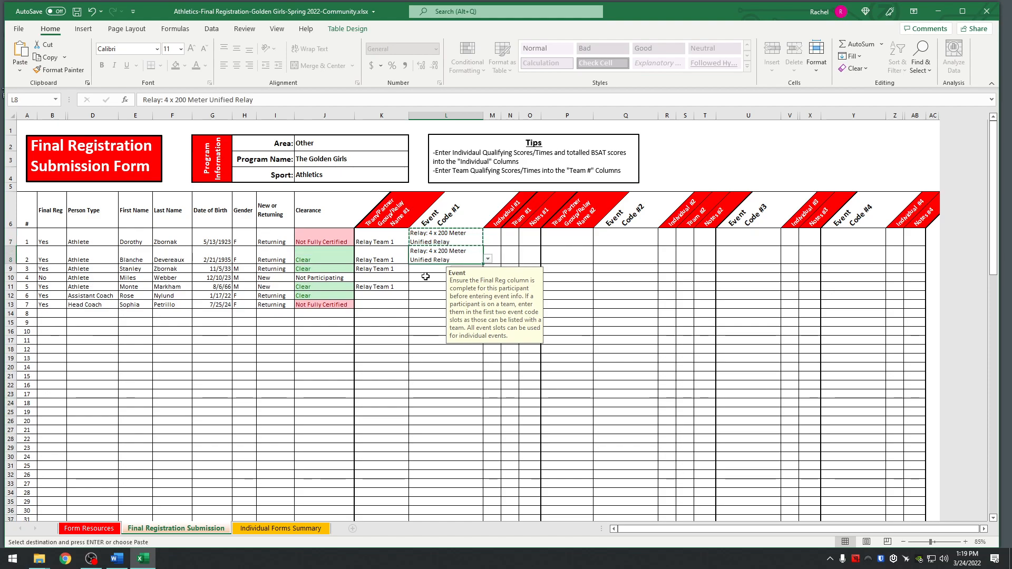
{"action": "key", "text": "Down"}
{"action": "key", "text": "ctrl+v"}
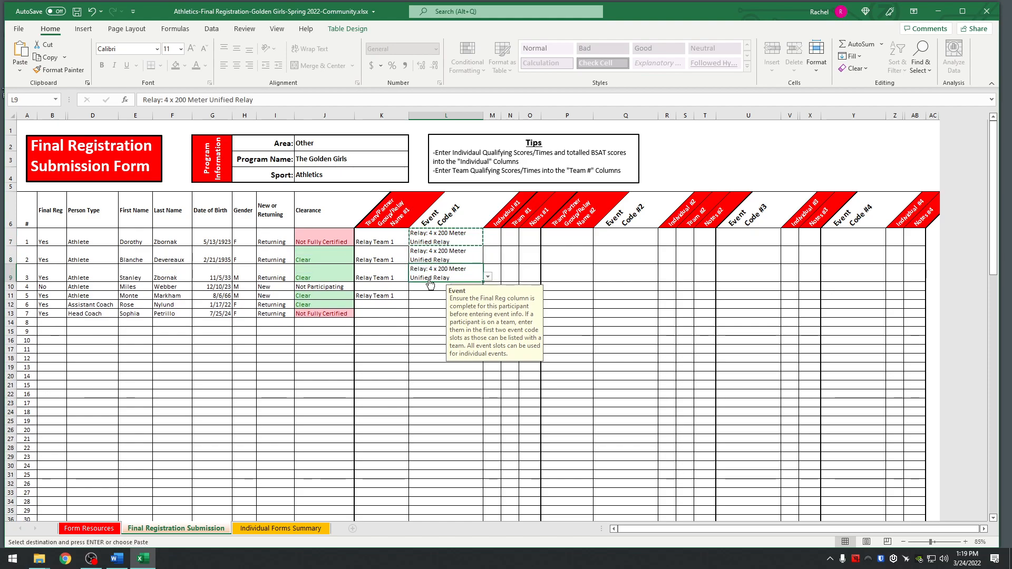
{"action": "left_click", "coordinate": [426, 297]}
{"action": "key", "text": "ctrl+v"}
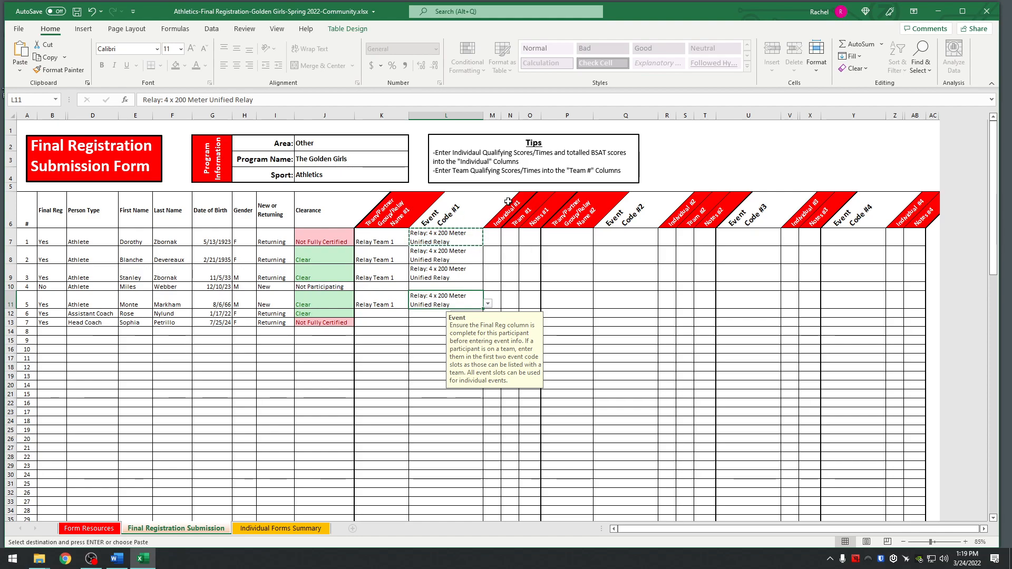
Highlight the Individual #1, Team #1 and Notes #1 columns one after another to examine them.
{"action": "left_click_drag", "start_coordinate": [500, 194], "coordinate": [512, 194]}
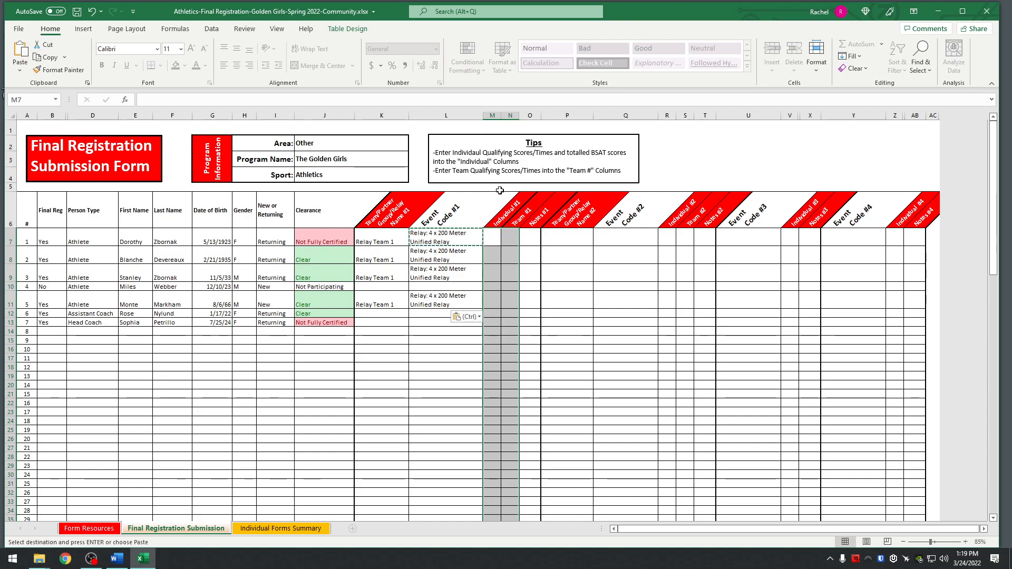
{"action": "left_click", "coordinate": [498, 194]}
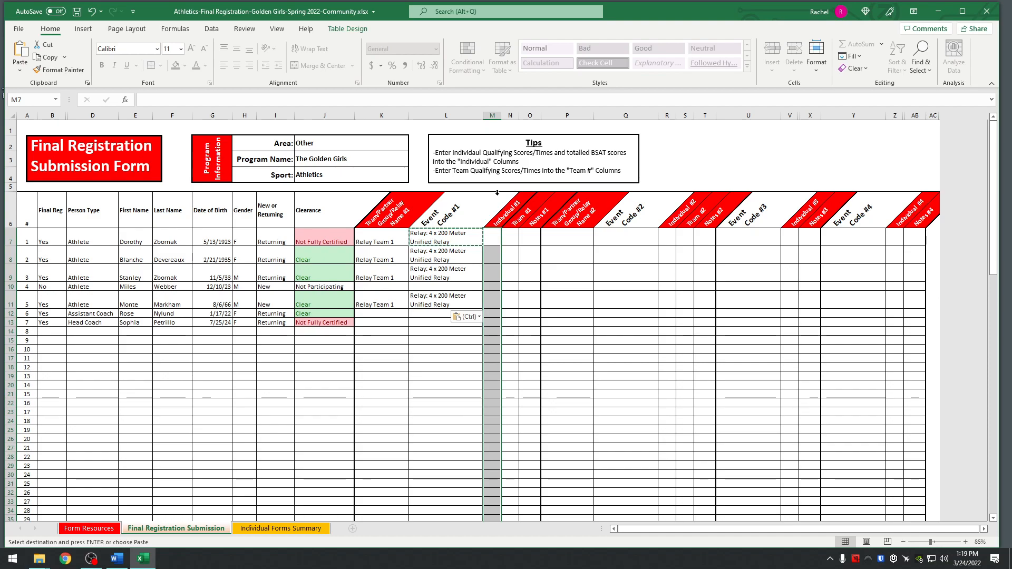
{"action": "left_click", "coordinate": [490, 235]}
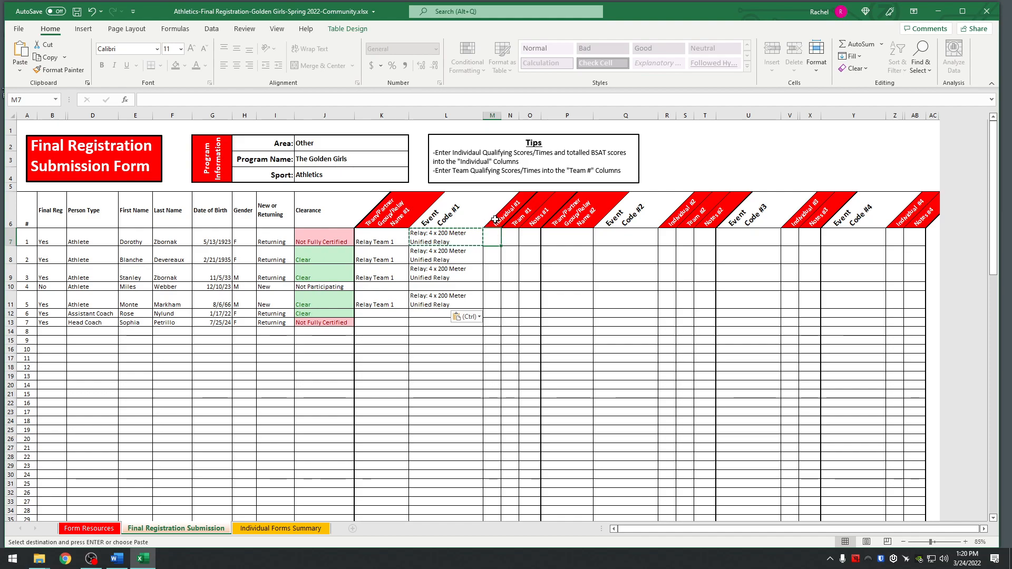
{"action": "left_click", "coordinate": [519, 193]}
{"action": "left_click", "coordinate": [517, 195]}
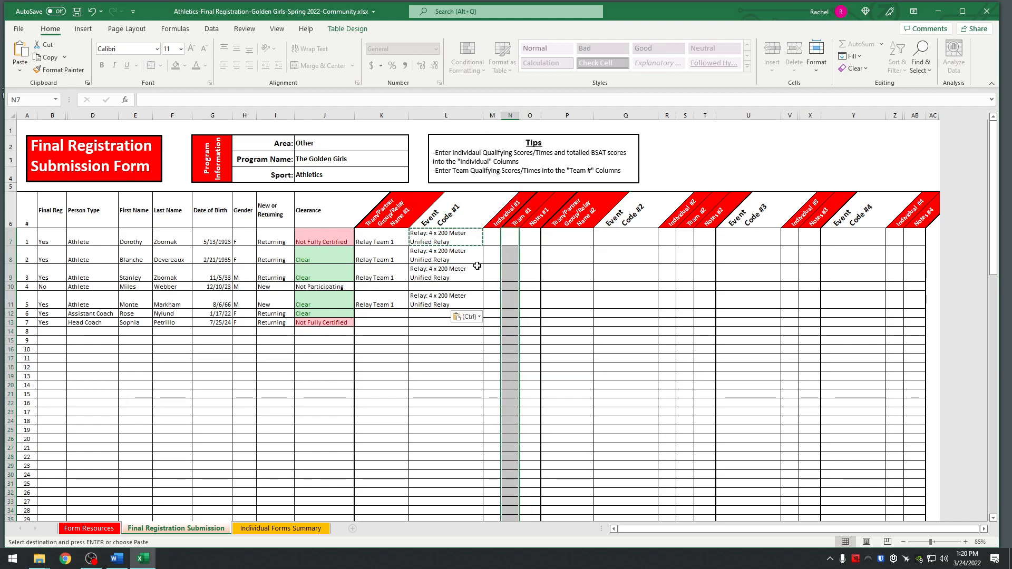
{"action": "left_click", "coordinate": [540, 193]}
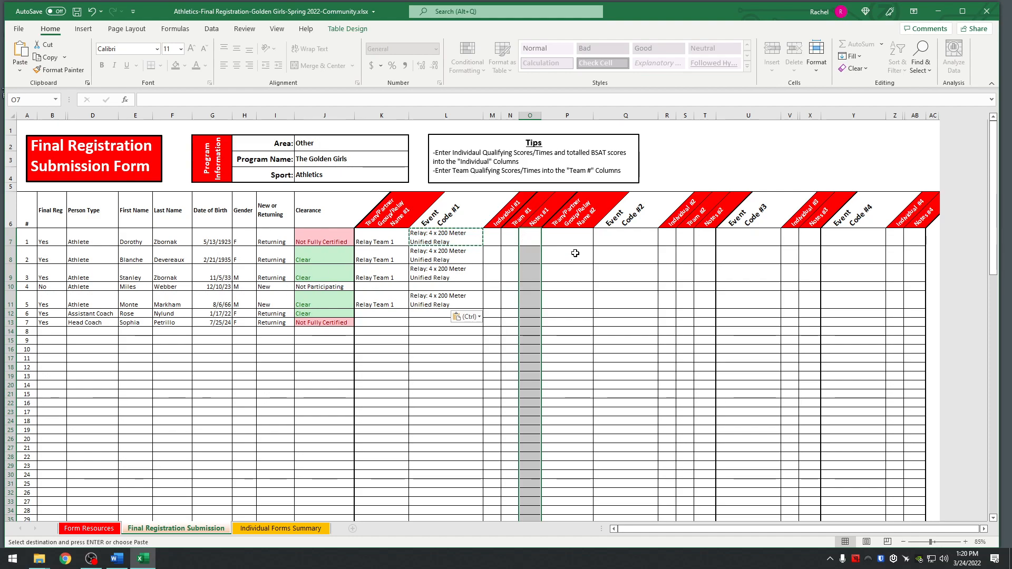
Set participant 1's Event Code #2 in cell Q7 to "Cat A: 100 Meter Manual Wheelchair Race".
{"action": "left_click", "coordinate": [649, 237]}
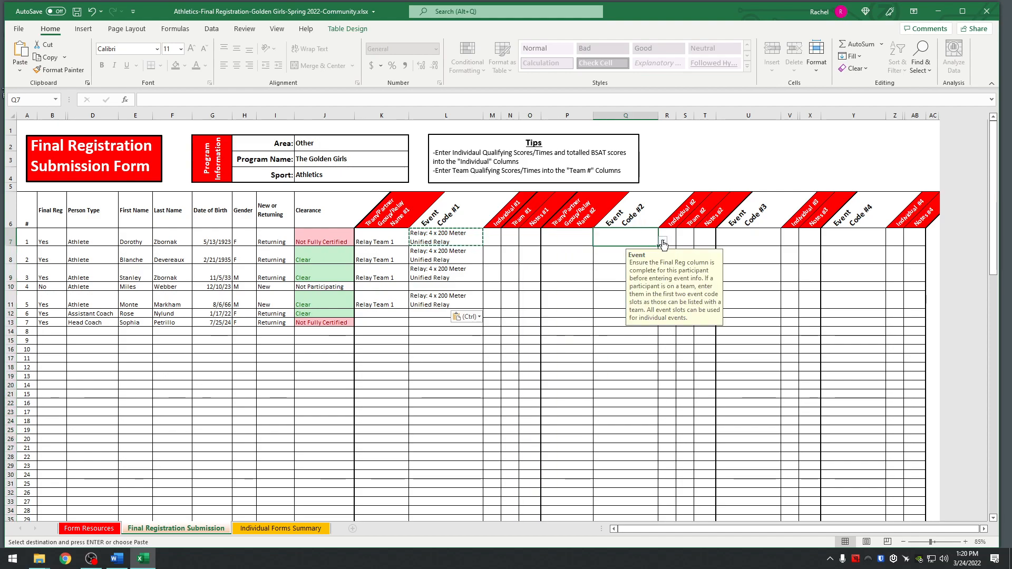
{"action": "left_click", "coordinate": [663, 242]}
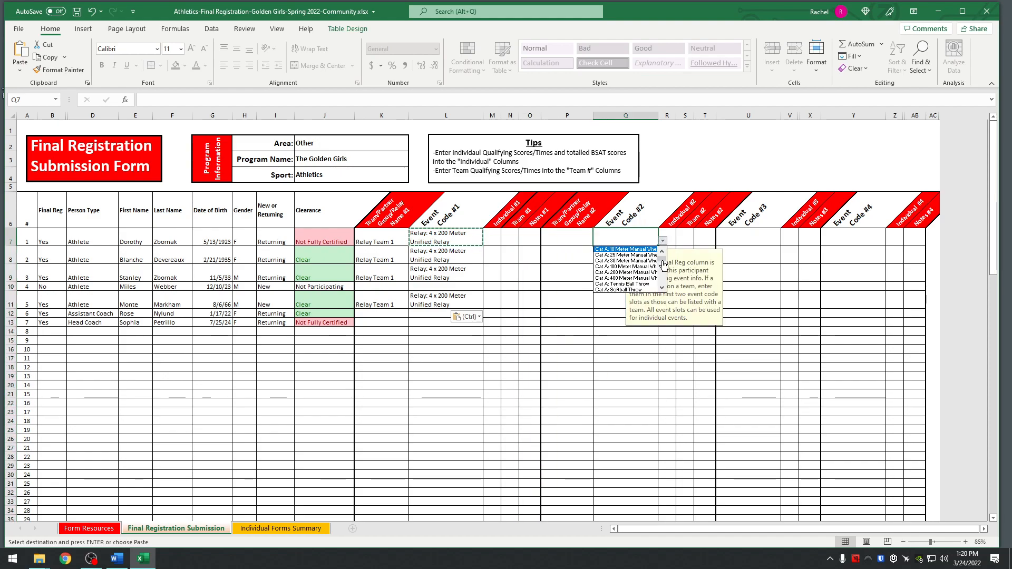
{"action": "left_click", "coordinate": [605, 267]}
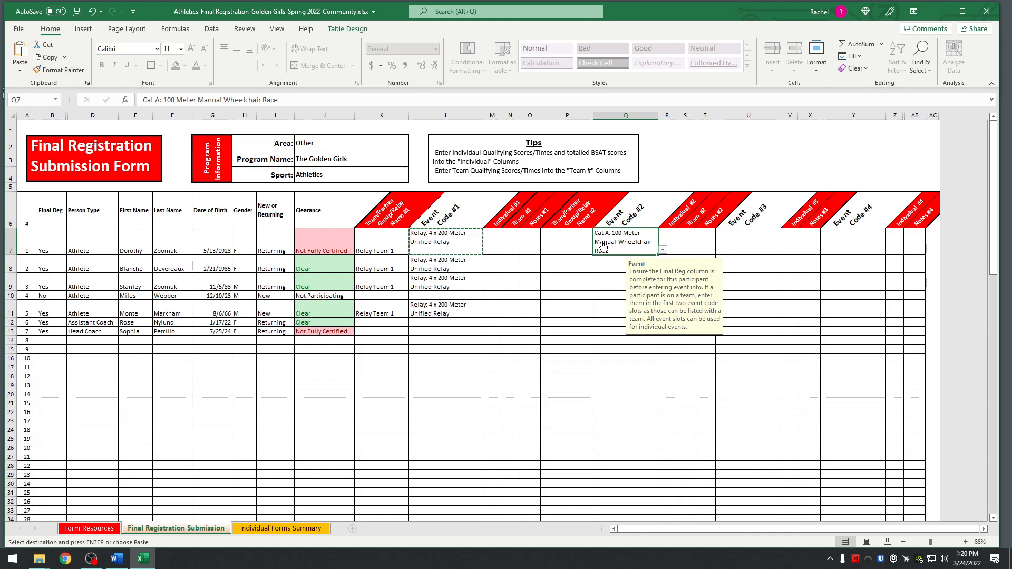
Set participant 1's Event Code #3 to "Cat A: Softball Throw" and Event Code #4 to "Cat A: 400 Meter Manual Wheelchair Race".
{"action": "left_click", "coordinate": [734, 244]}
{"action": "left_click", "coordinate": [786, 251]}
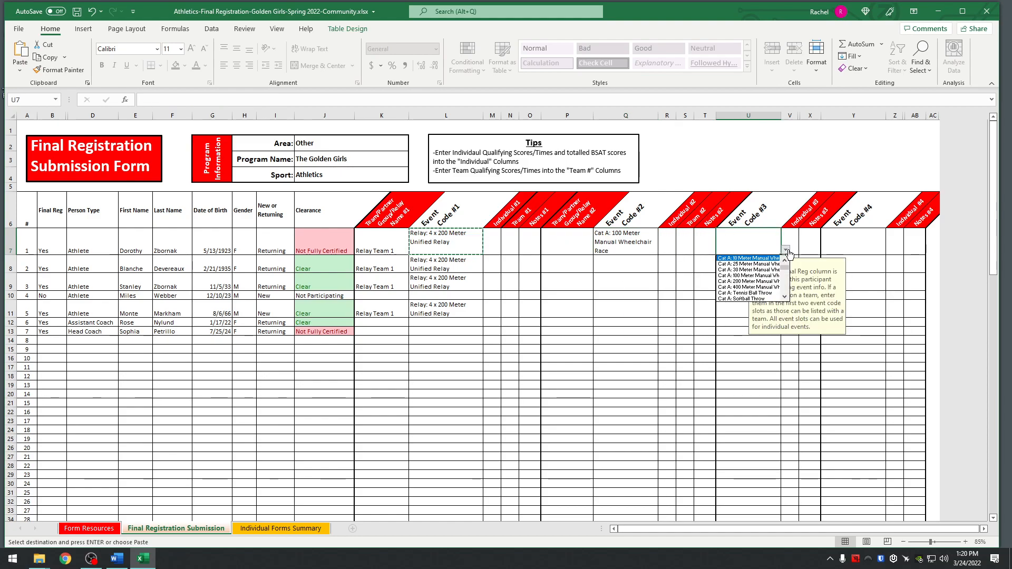
{"action": "left_click", "coordinate": [760, 300]}
{"action": "left_click", "coordinate": [850, 254]}
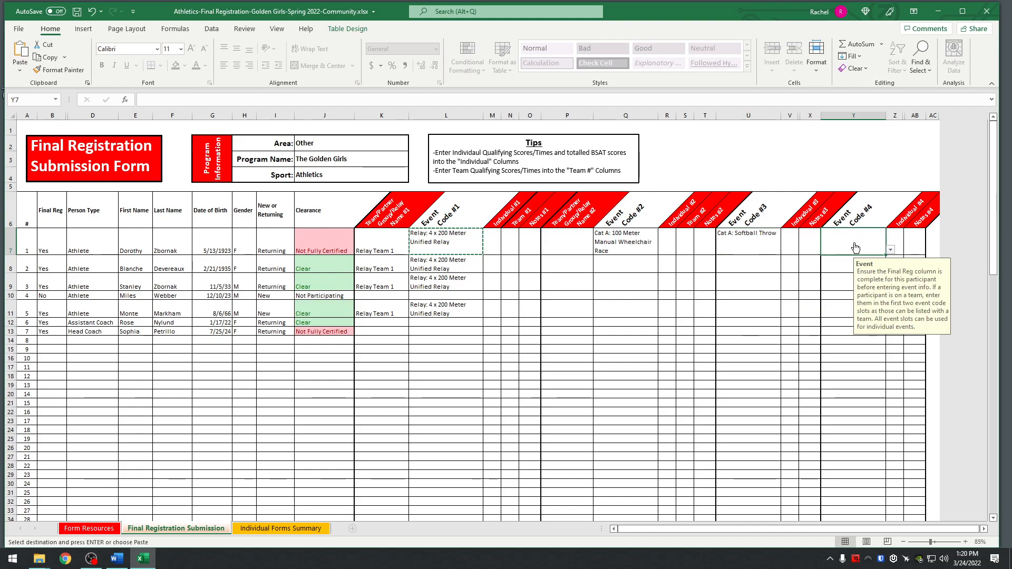
{"action": "left_click", "coordinate": [891, 250]}
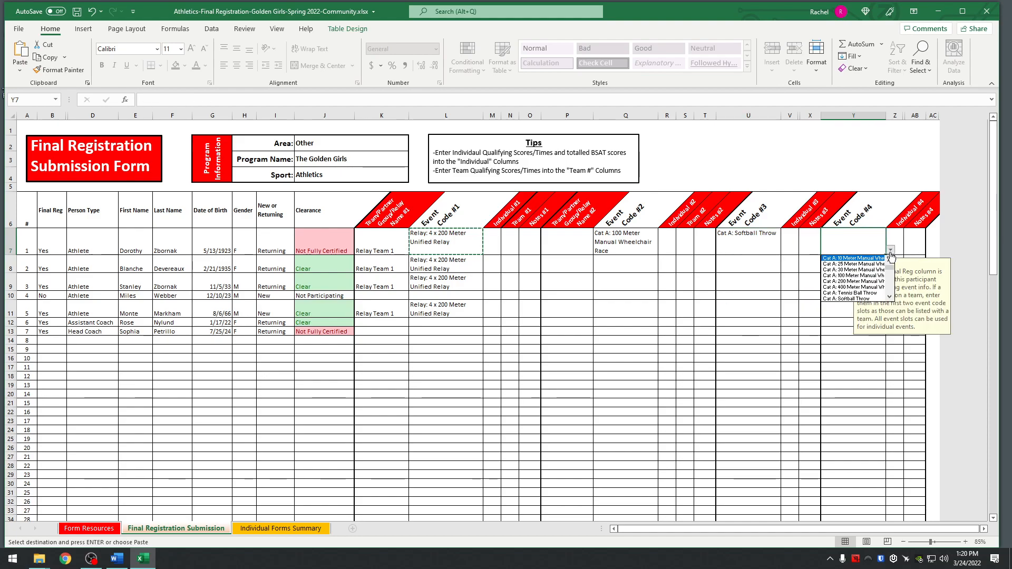
{"action": "left_click", "coordinate": [871, 288]}
Enter 17.5 as participant 1's Individual #2 qualifying score in cell R7.
{"action": "left_click", "coordinate": [669, 245]}
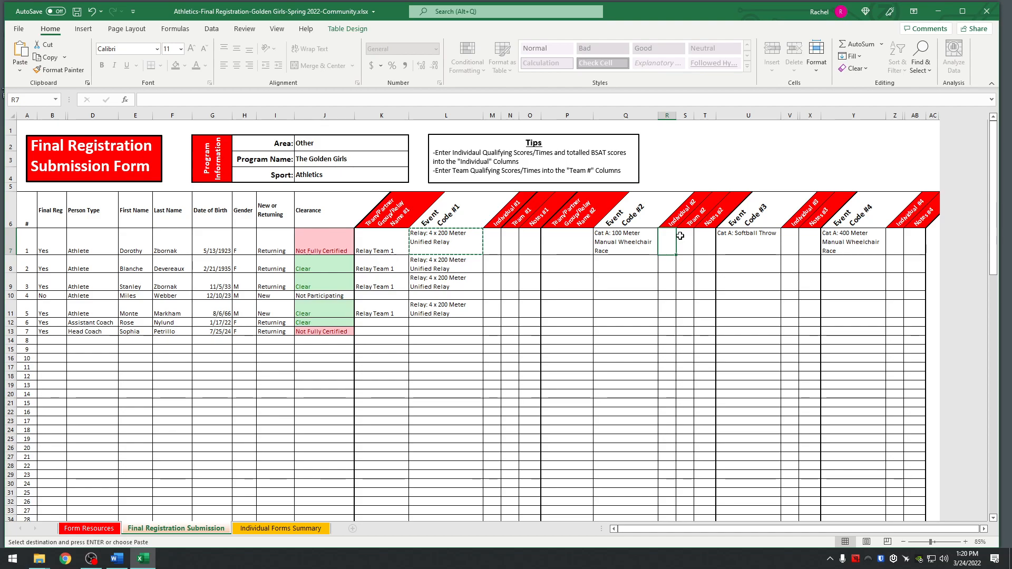
{"action": "type", "text": "17.5"}
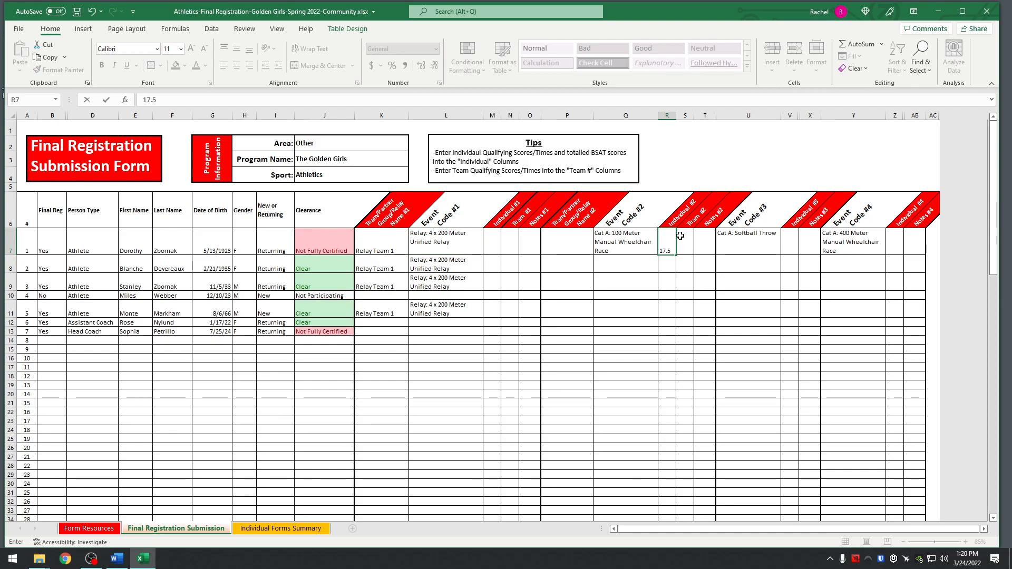
{"action": "key", "text": "Tab"}
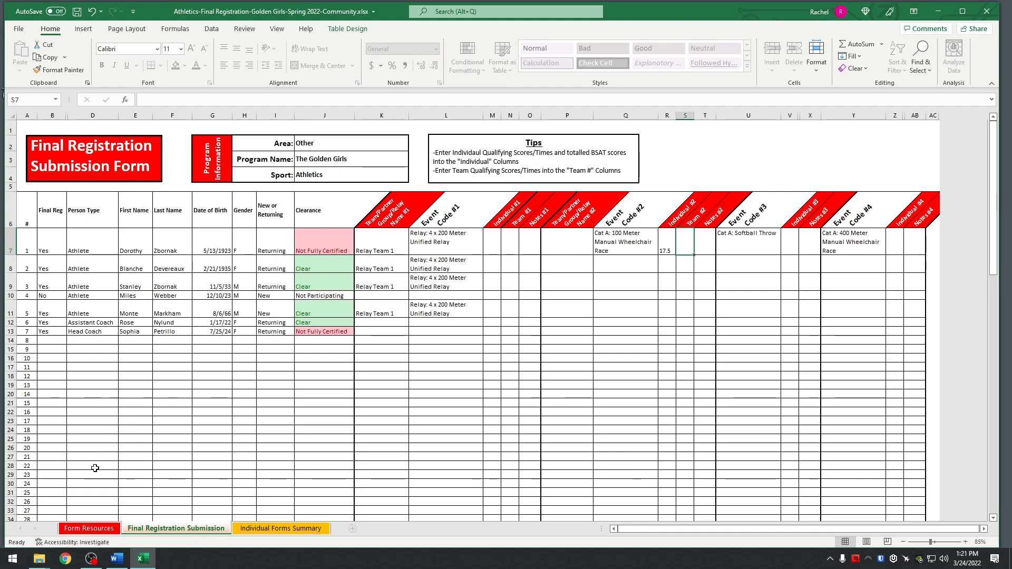
View the Spring Registration Portal linked from the Form Resources sheet, close the browser and return to the Final Registration Submission sheet.
{"action": "left_click", "coordinate": [90, 529]}
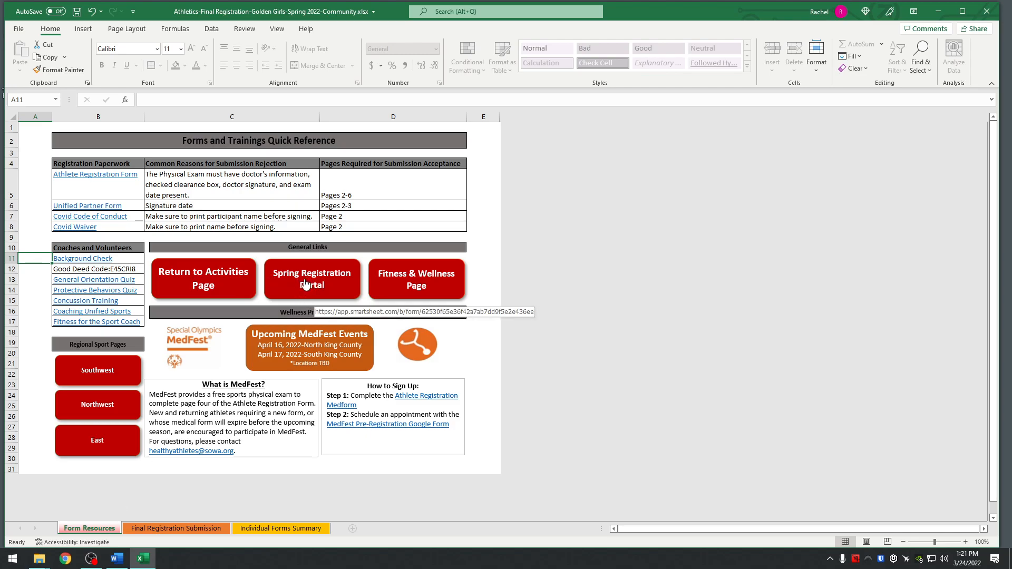
{"action": "left_click", "coordinate": [163, 286]}
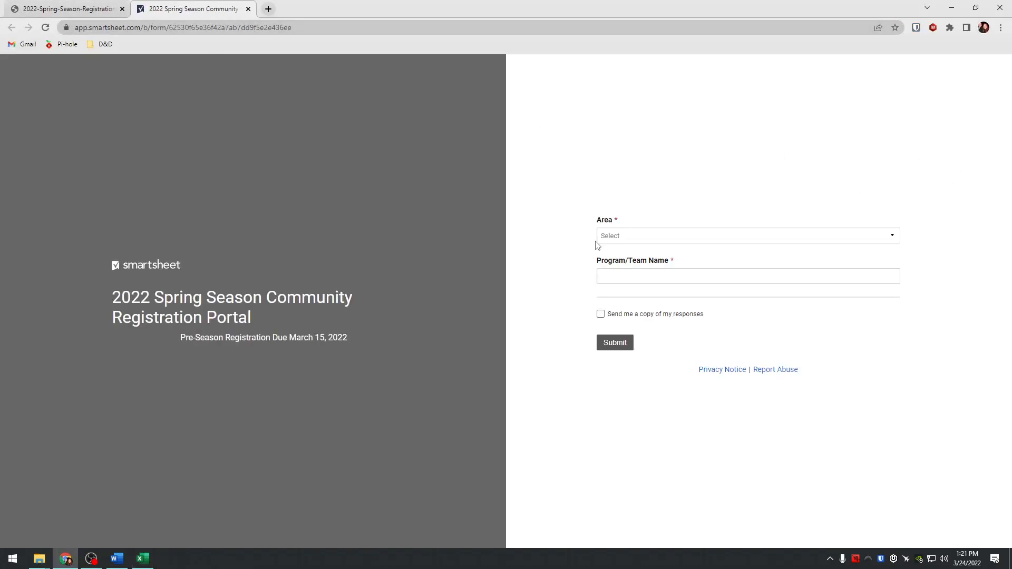
{"action": "left_click", "coordinate": [998, 11]}
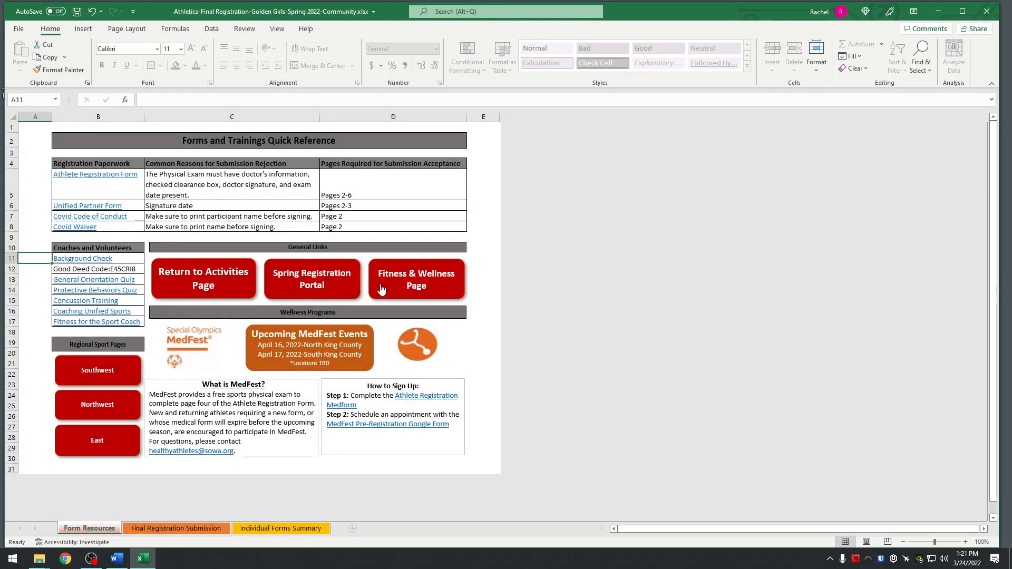
{"action": "left_click", "coordinate": [148, 529]}
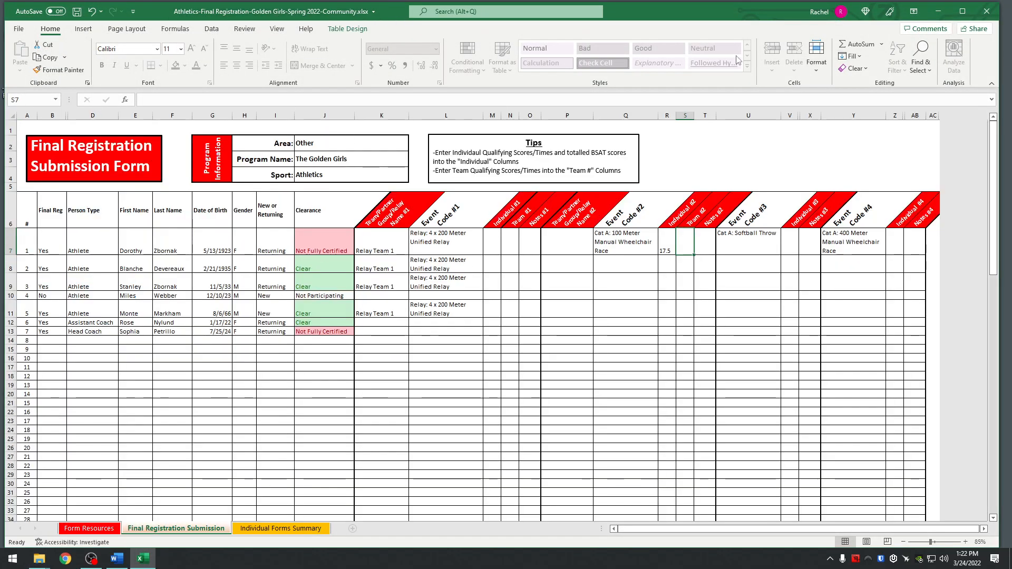